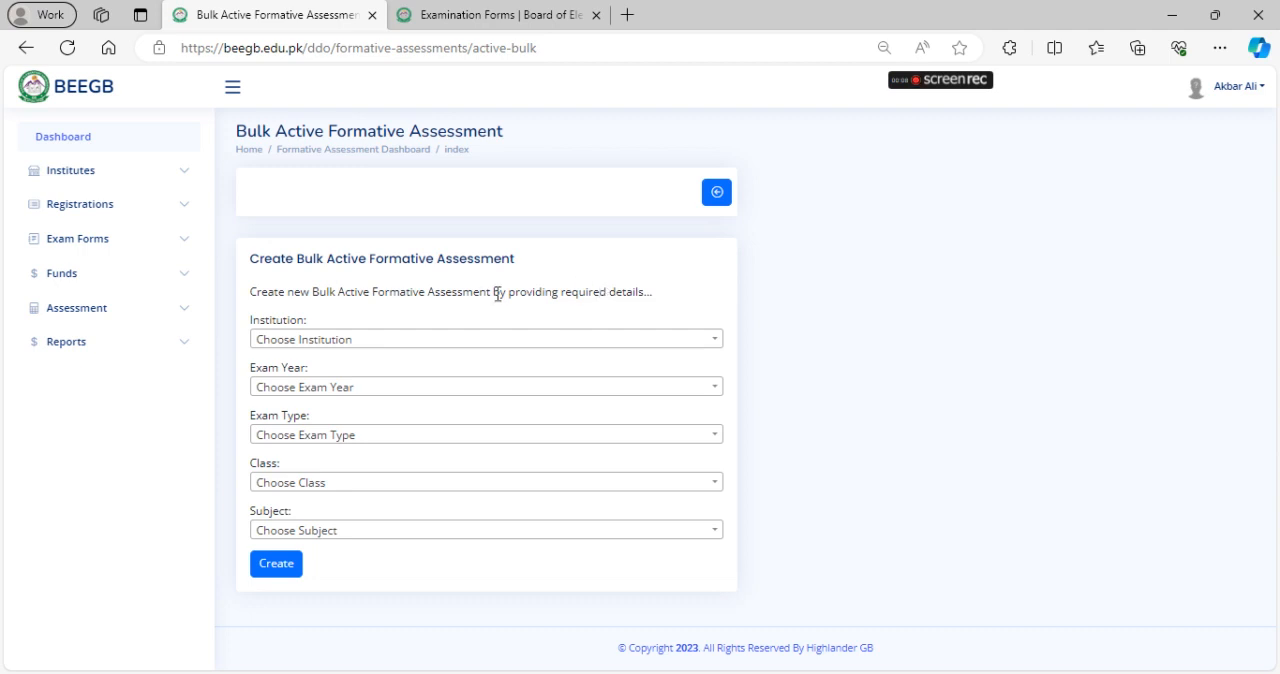
# Set the bulk formative assessment's institution to BHS TEST, exam year to 2023, exam type to Annual and class to Five (5)
pyautogui.click(413, 340)
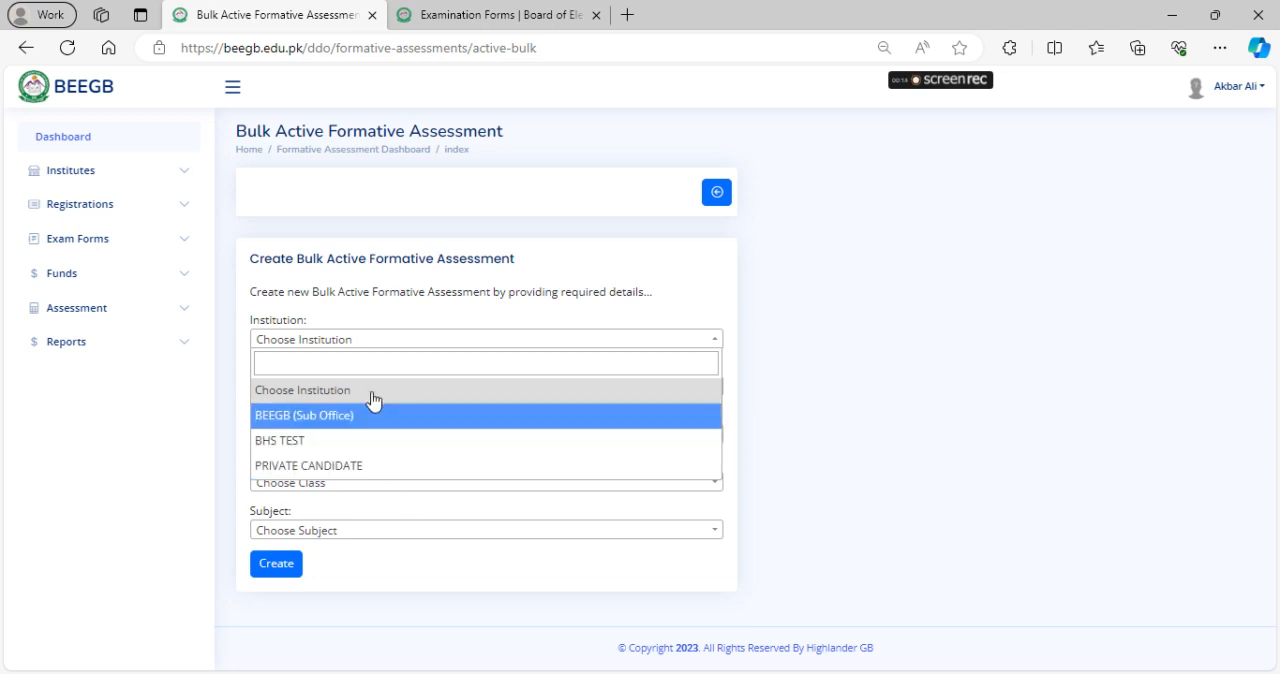
pyautogui.click(386, 450)
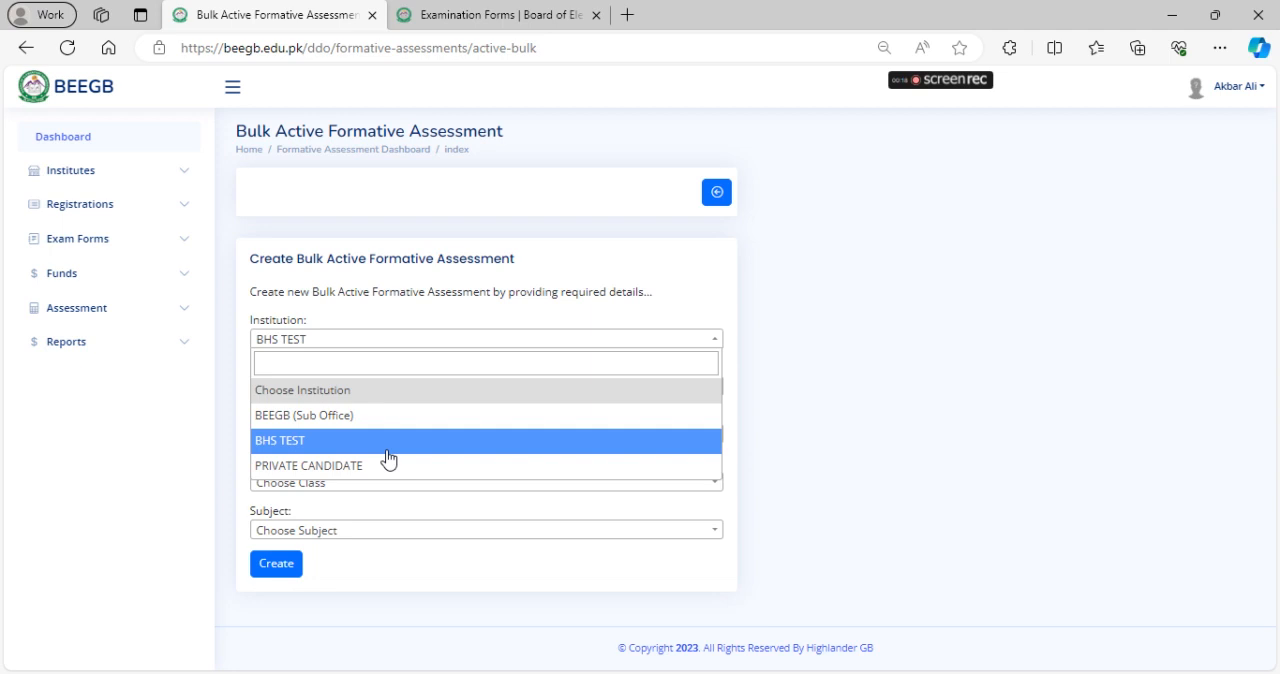
pyautogui.click(496, 387)
pyautogui.click(341, 465)
pyautogui.click(297, 436)
pyautogui.click(317, 511)
pyautogui.click(315, 486)
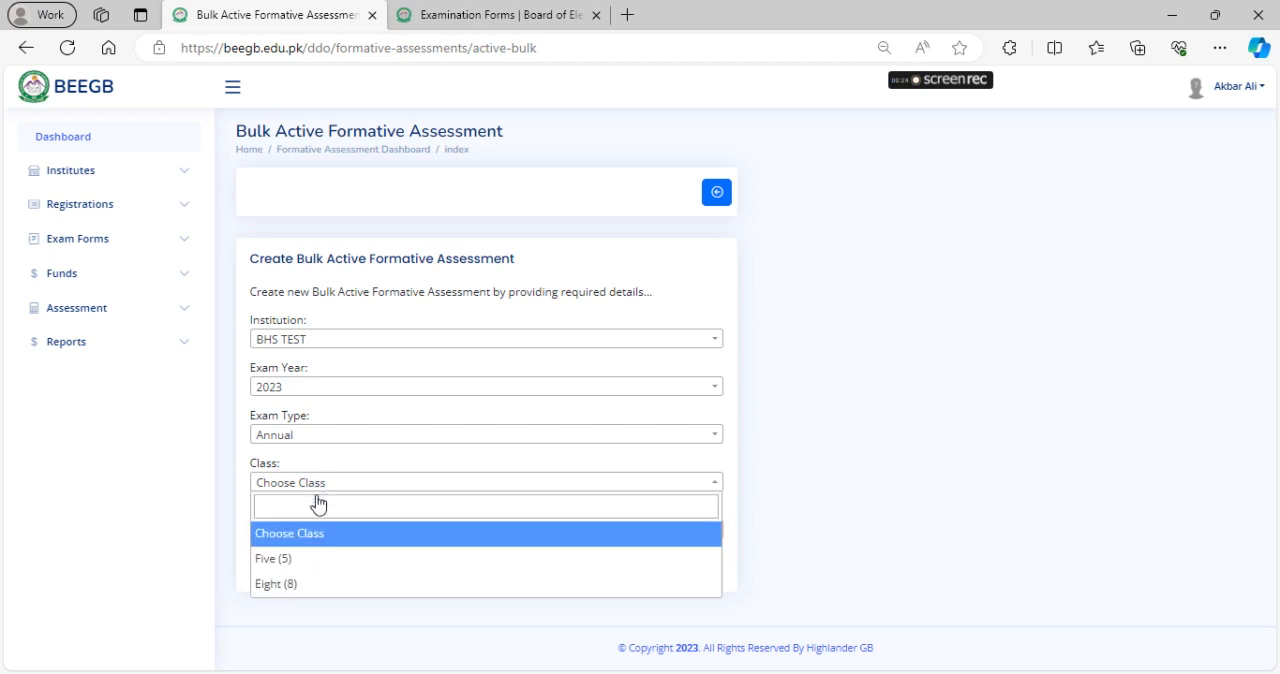
pyautogui.click(316, 562)
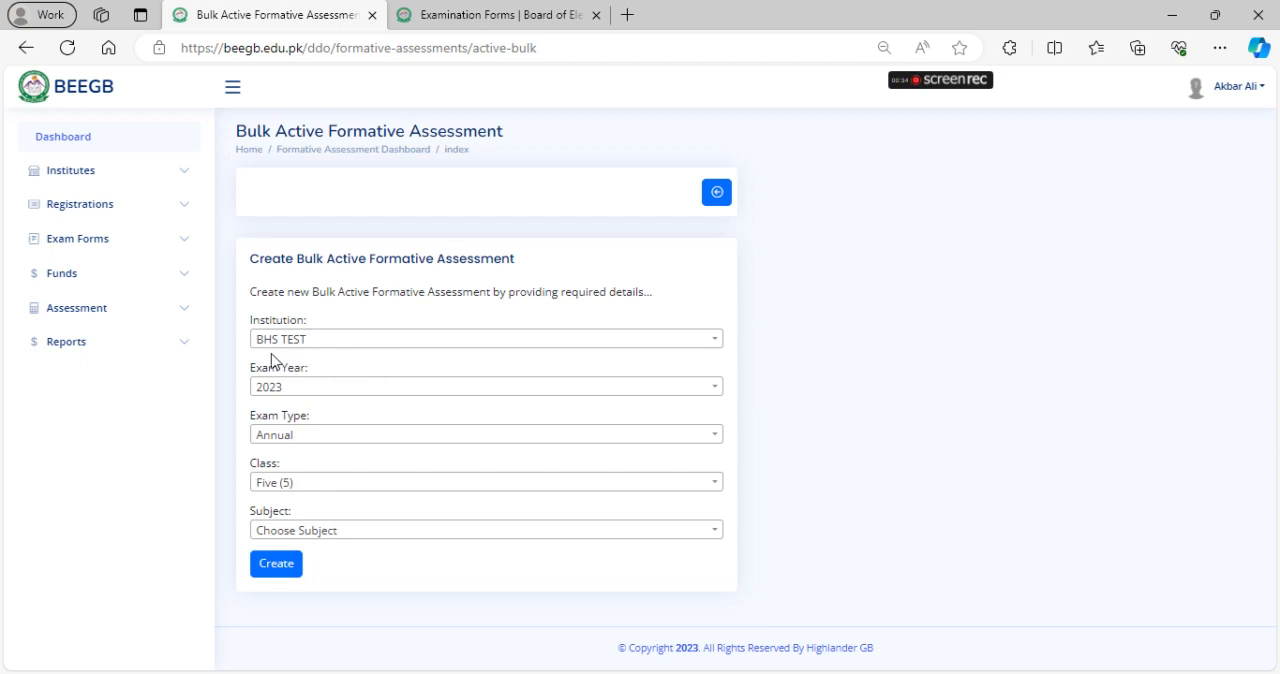
# Look through the subjects available for Class Five, leaving the subject unselected
pyautogui.click(688, 532)
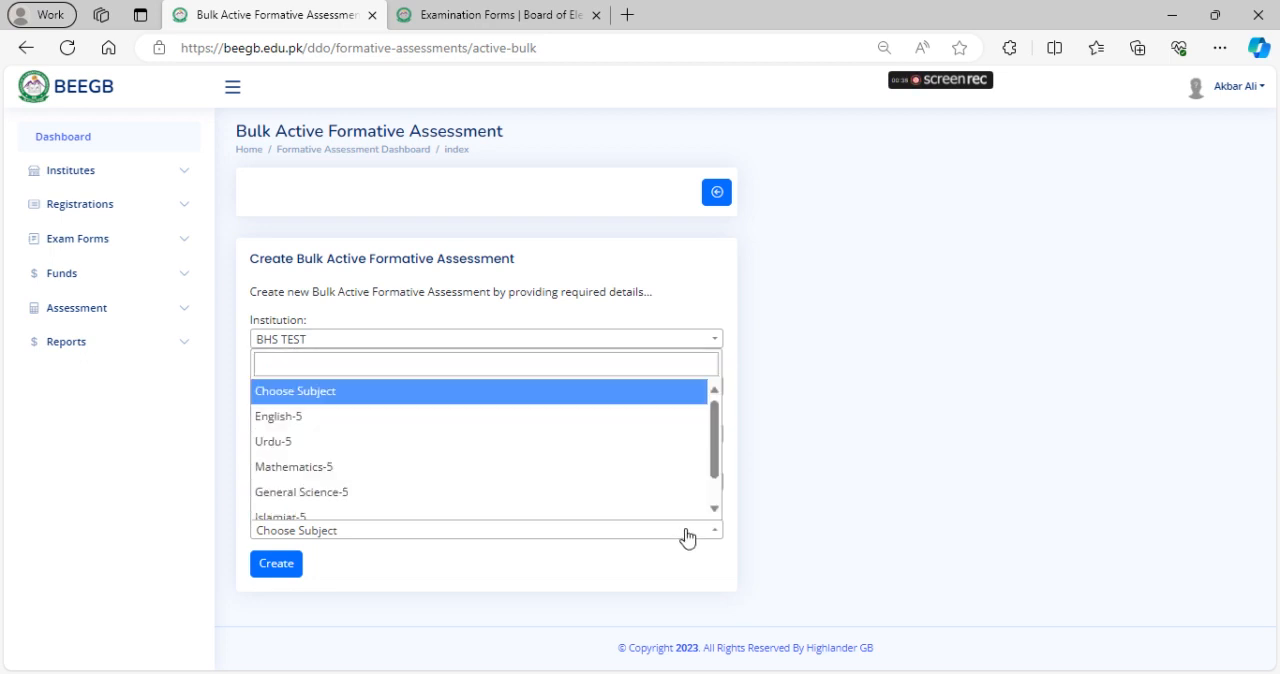
pyautogui.scroll(-1, 477, 430)
pyautogui.scroll(1, 492, 505)
pyautogui.click(540, 585)
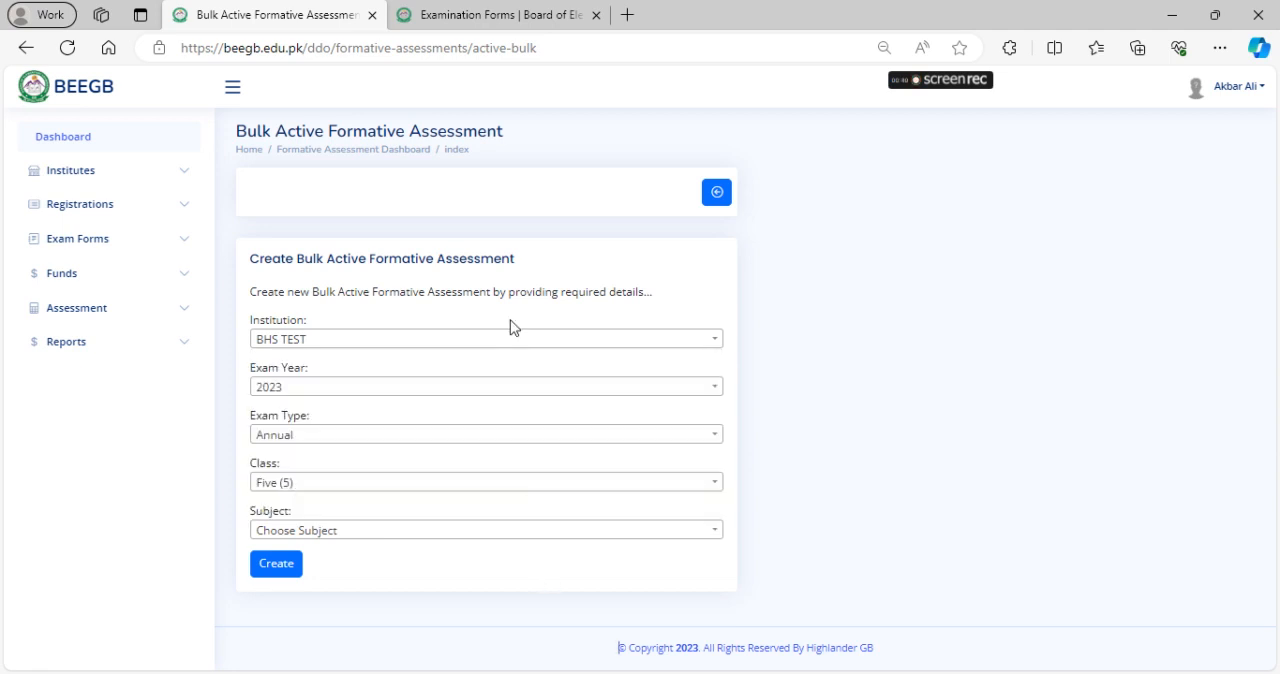
# Check the Class Five student's class and roll number in the student examination forms list and return to the bulk assessment form
pyautogui.click(500, 12)
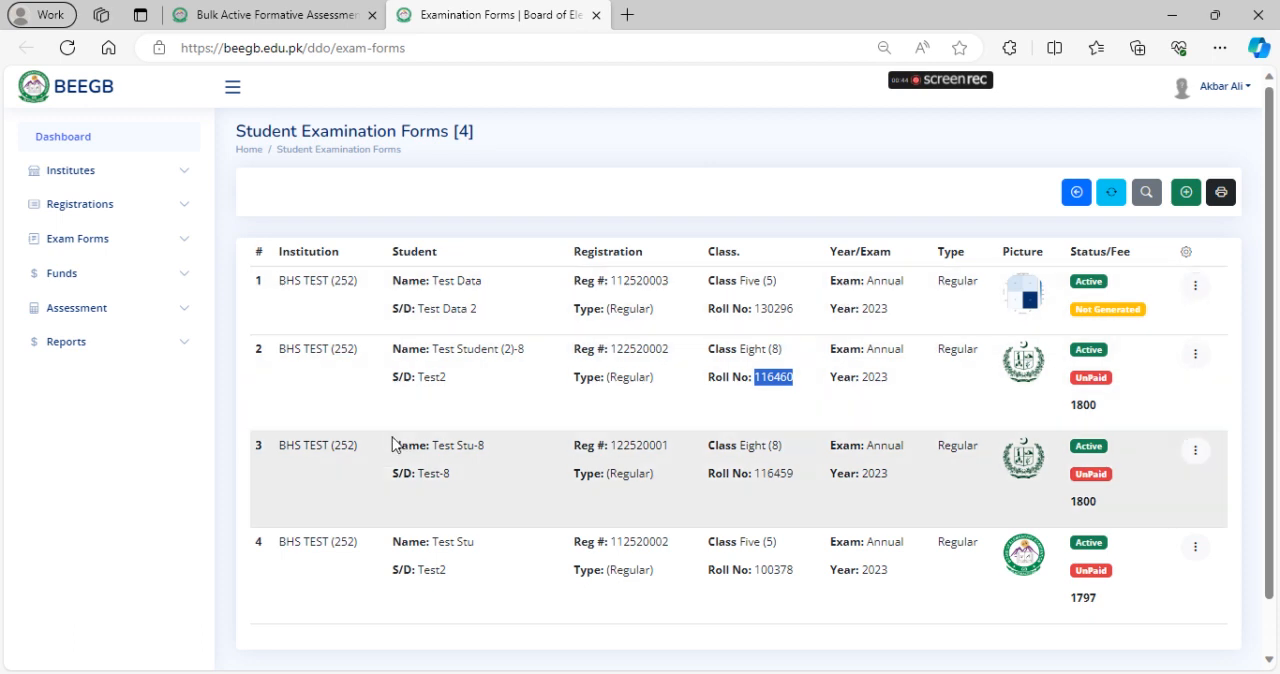
pyautogui.moveTo(736, 541); pyautogui.dragTo(825, 570)
pyautogui.click(230, 12)
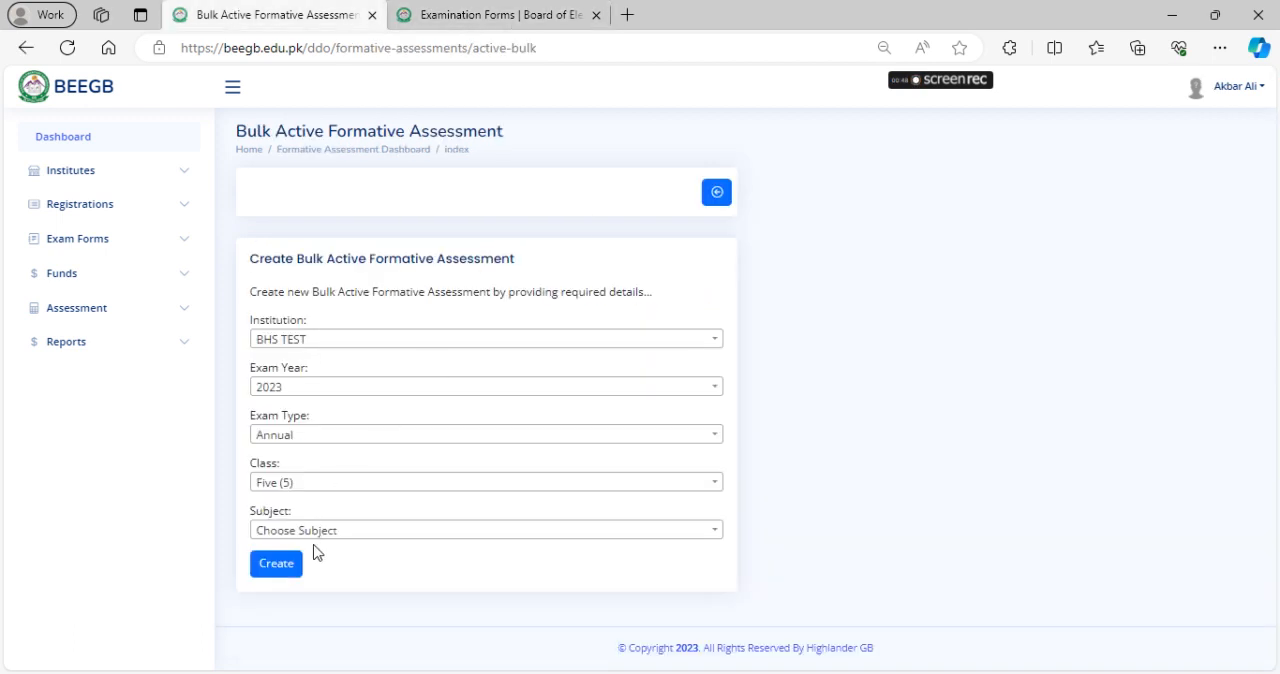
# Choose English-5 as the subject, create the bulk assessment and proceed with the listed students
pyautogui.click(377, 530)
pyautogui.click(329, 418)
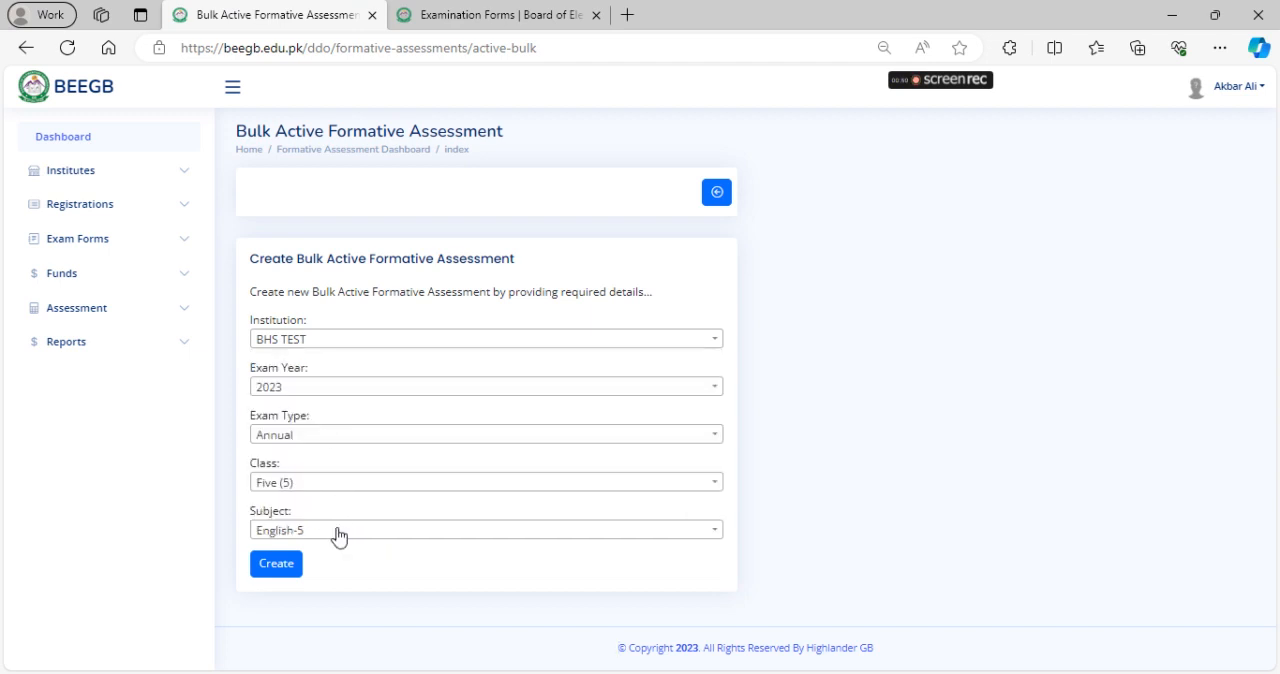
pyautogui.click(284, 578)
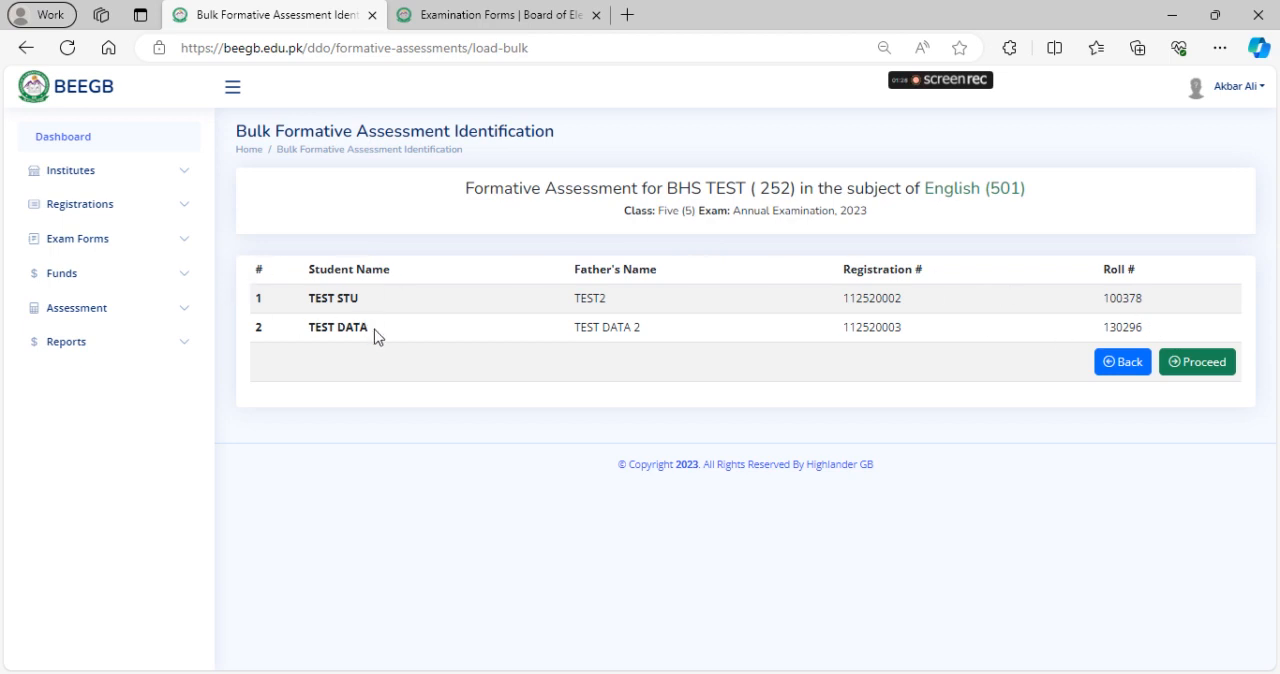
pyautogui.click(1199, 370)
# Enter obtained marks of 20 for the first student and 23 for the second
pyautogui.scroll(-1, 532, 377)
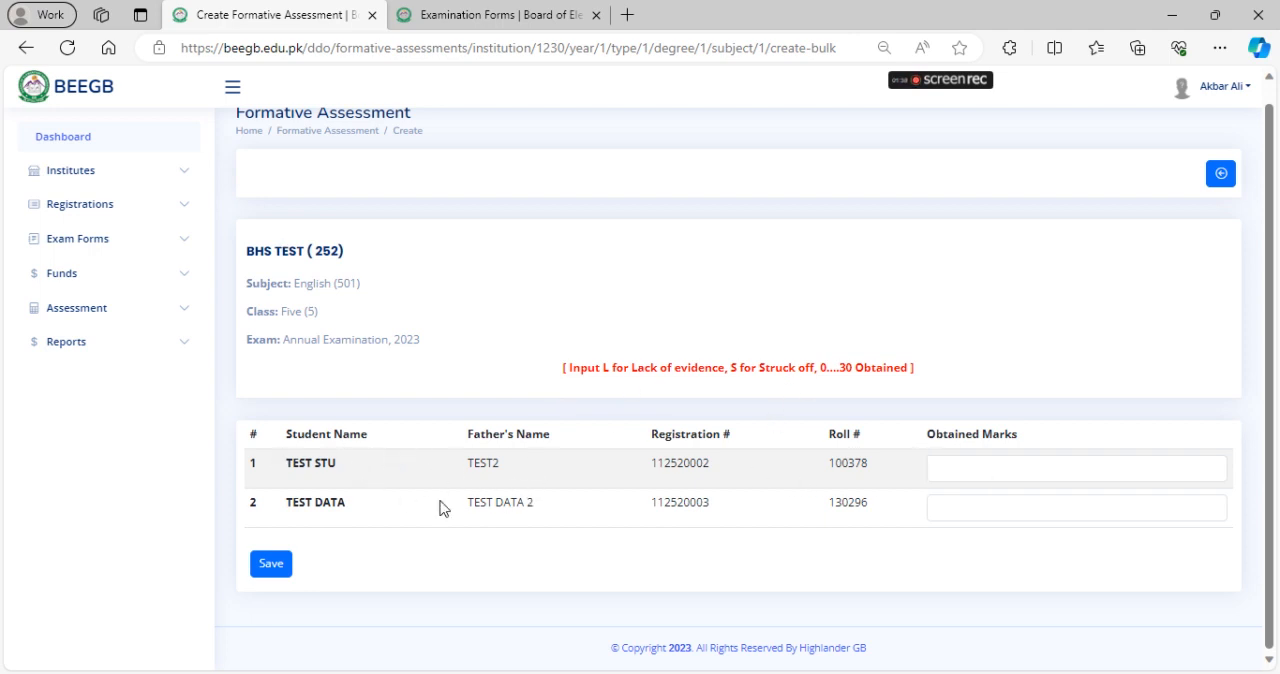
pyautogui.click(1015, 463)
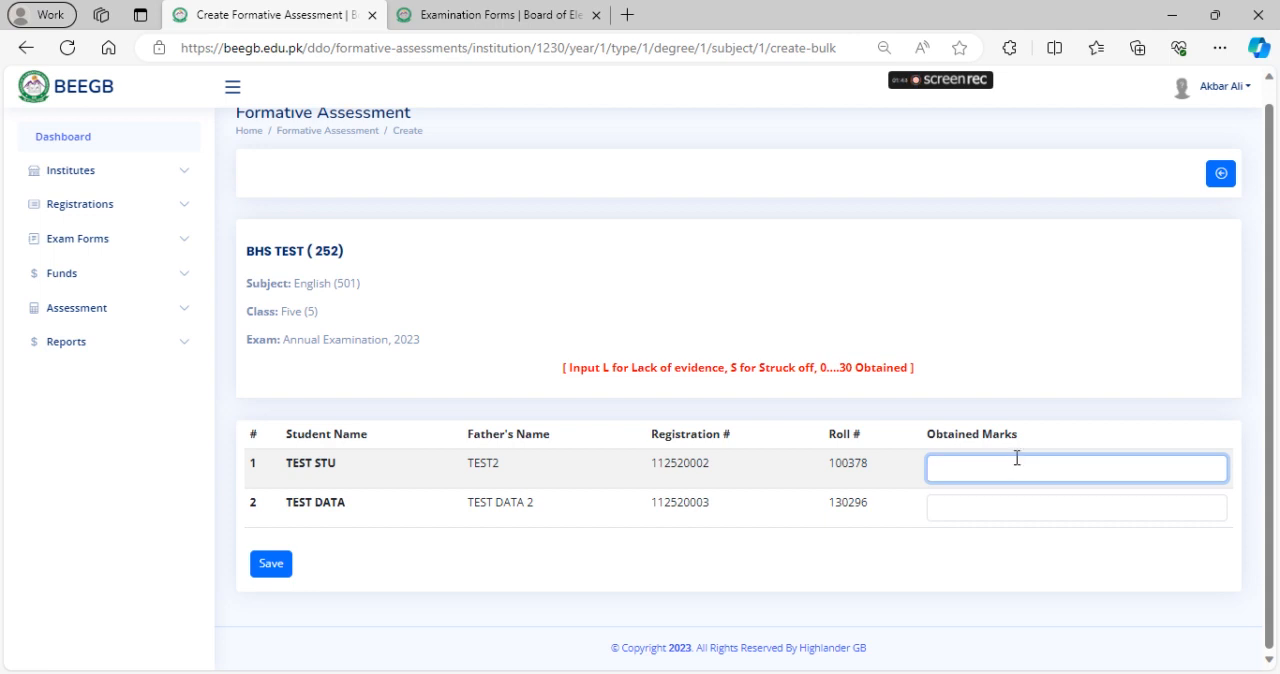
pyautogui.write('20')
pyautogui.press('Tab')
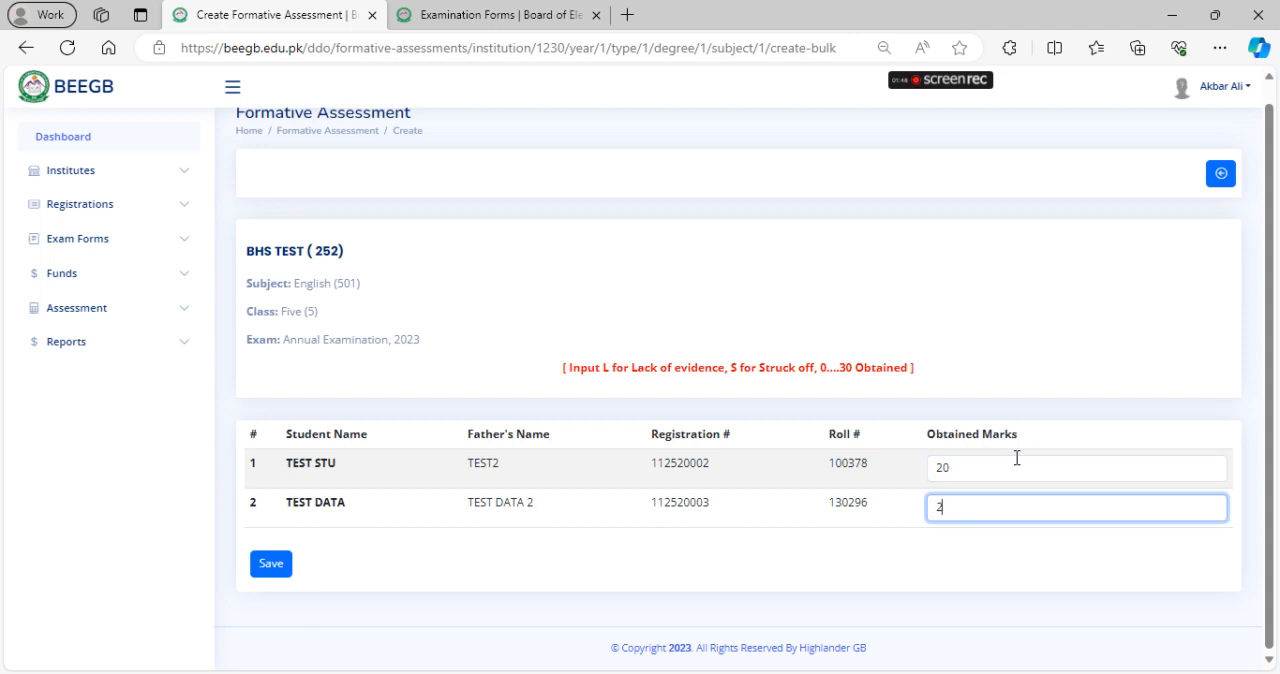
pyautogui.press('Tab')
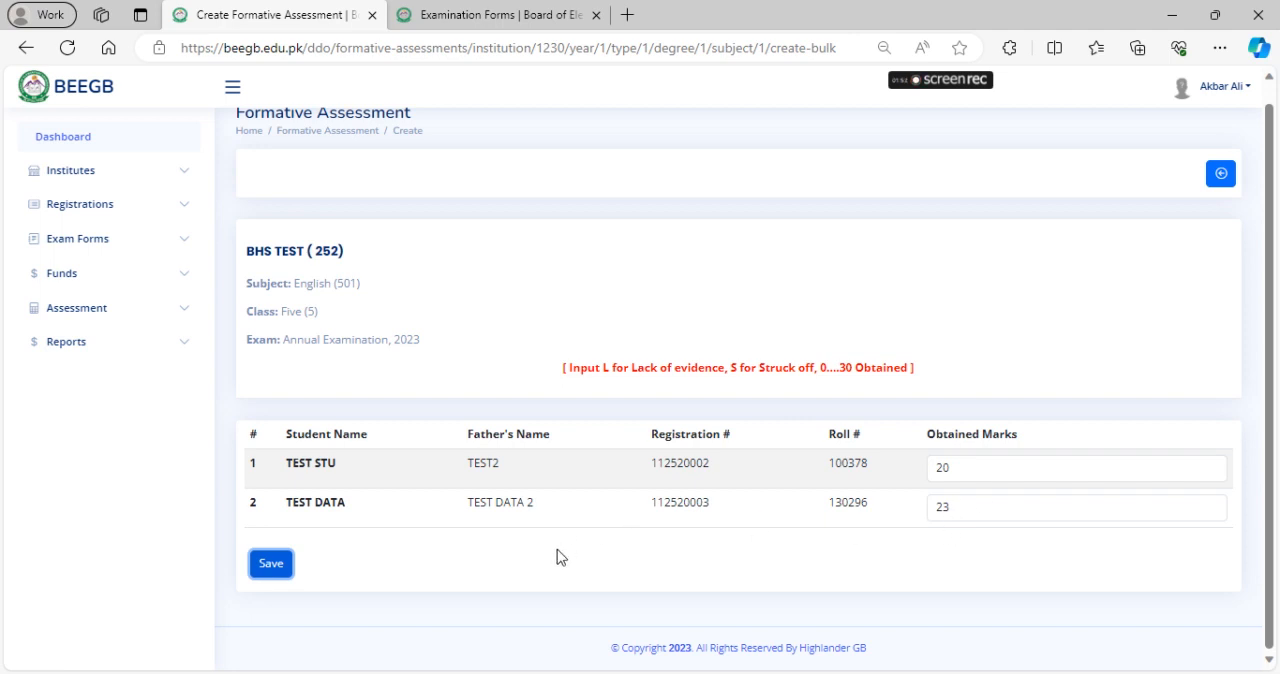
pyautogui.click(271, 565)
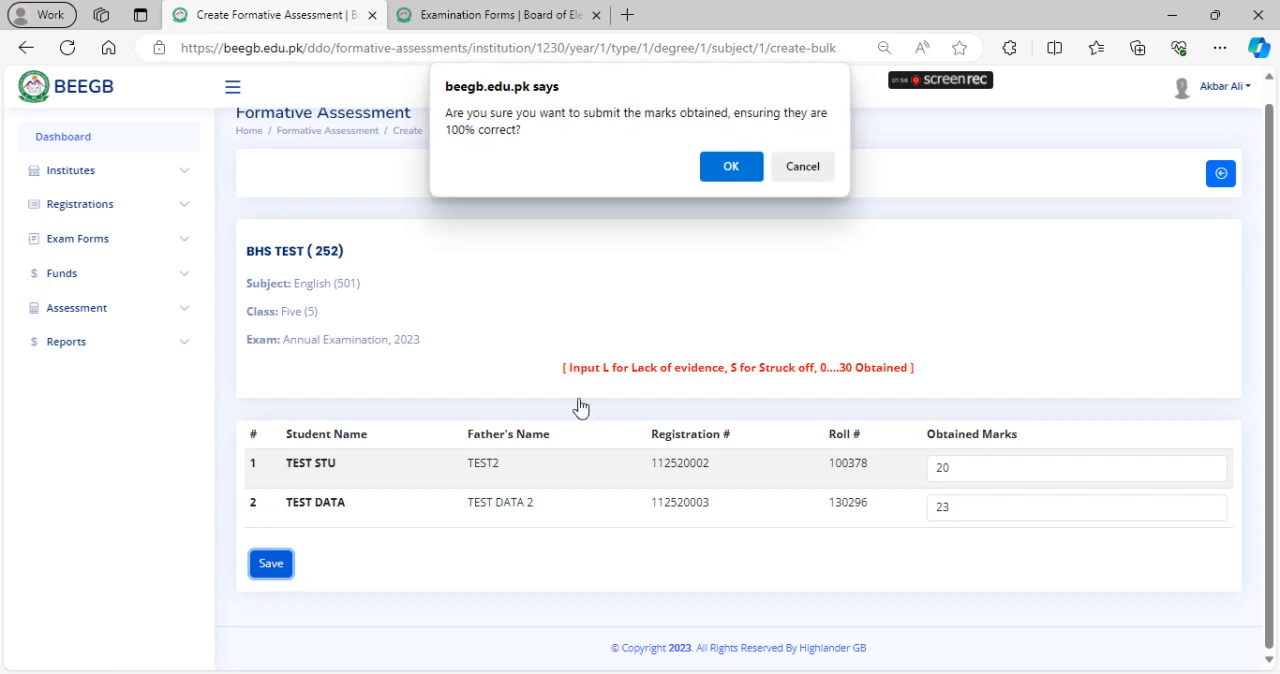
pyautogui.moveTo(465, 130); pyautogui.dragTo(486, 130)
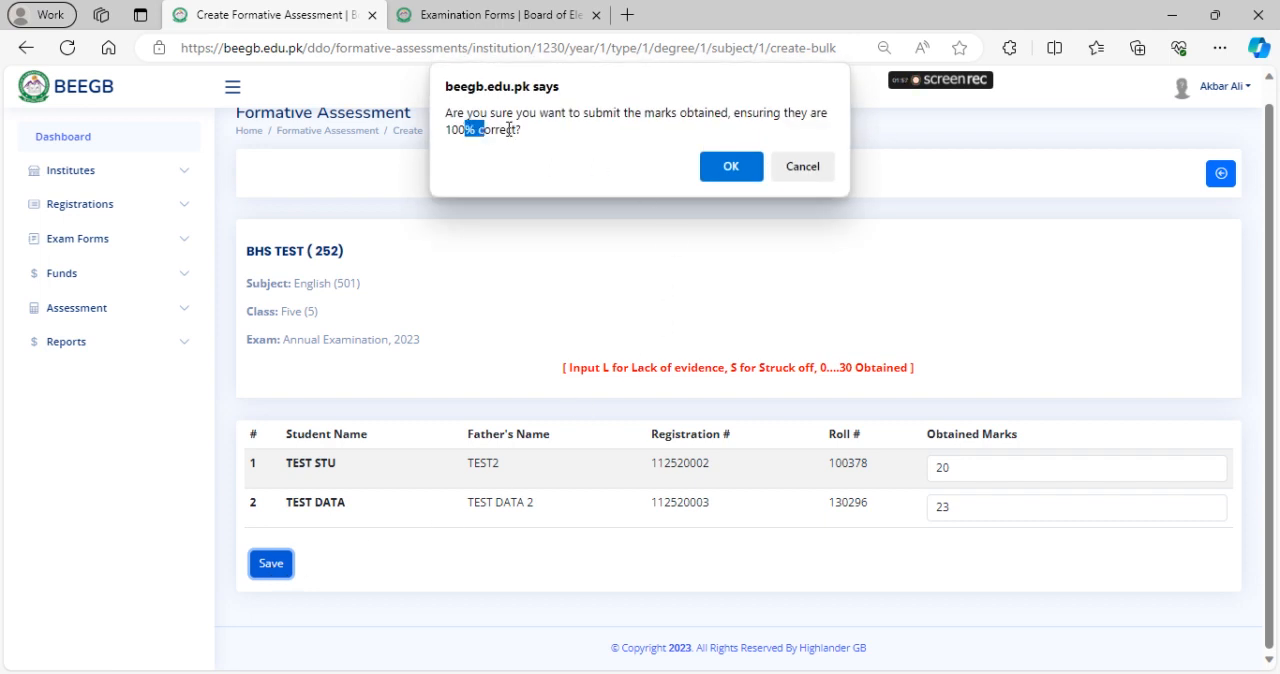
pyautogui.click(801, 170)
# Set the second student's obtained marks to 24, then save and confirm submission of the English marks
pyautogui.click(935, 504)
pyautogui.press('BackSpace')
pyautogui.write('4')
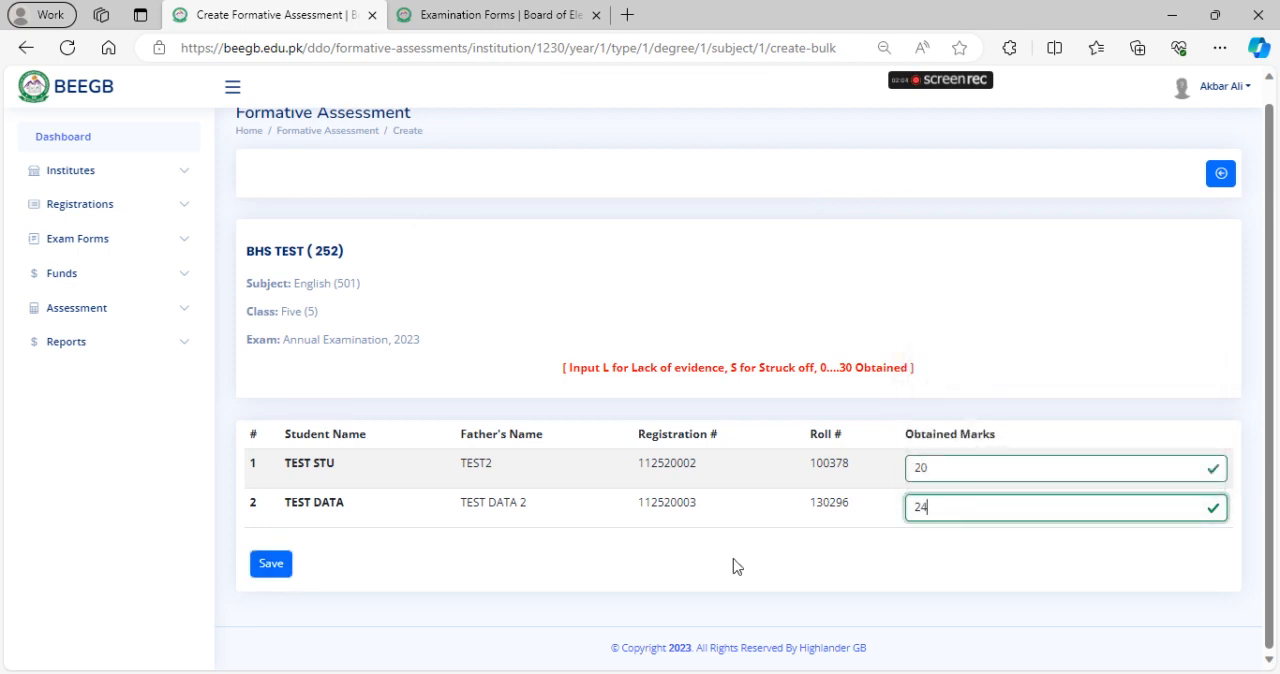
pyautogui.click(269, 563)
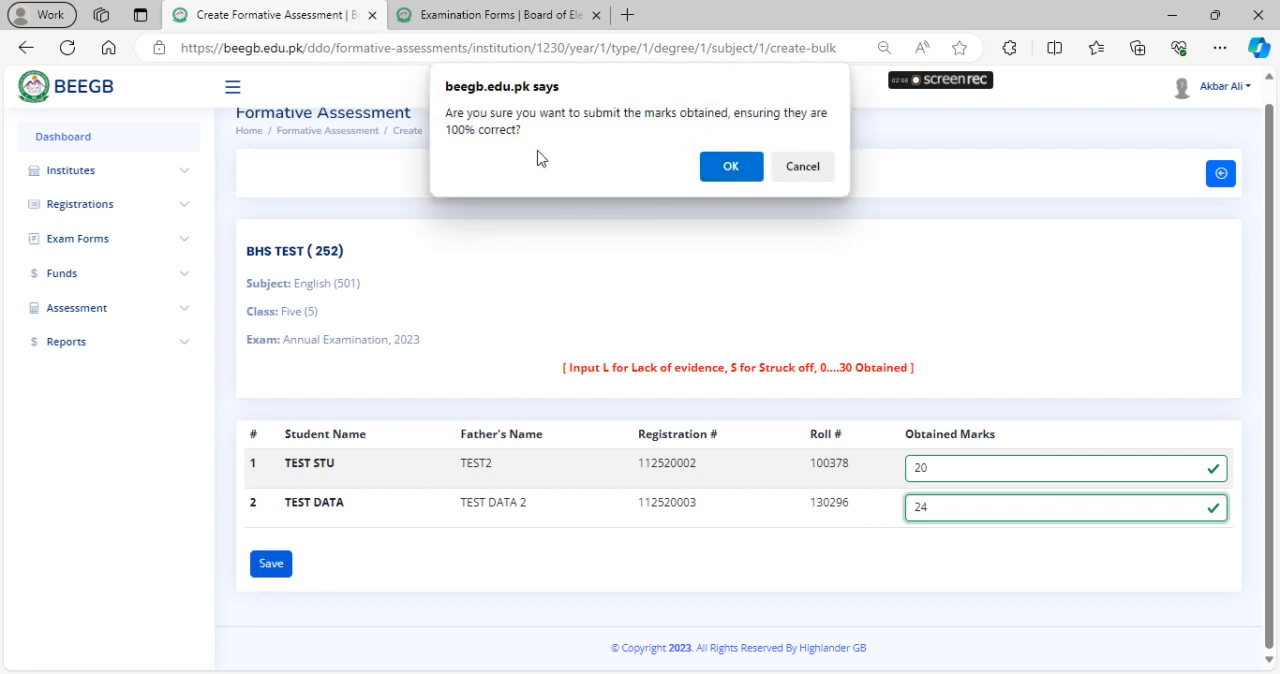
pyautogui.click(731, 166)
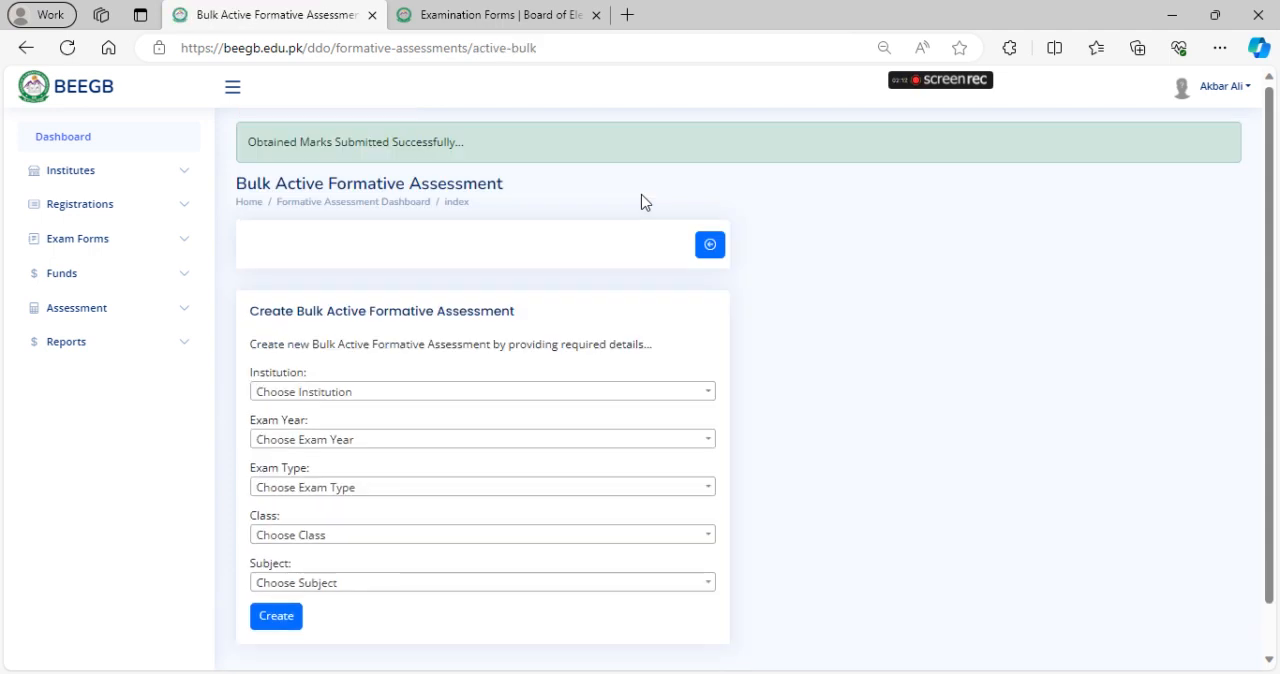
# Return to the Formative Assessment Dashboard and load the Completed List
pyautogui.click(702, 248)
pyautogui.click(333, 462)
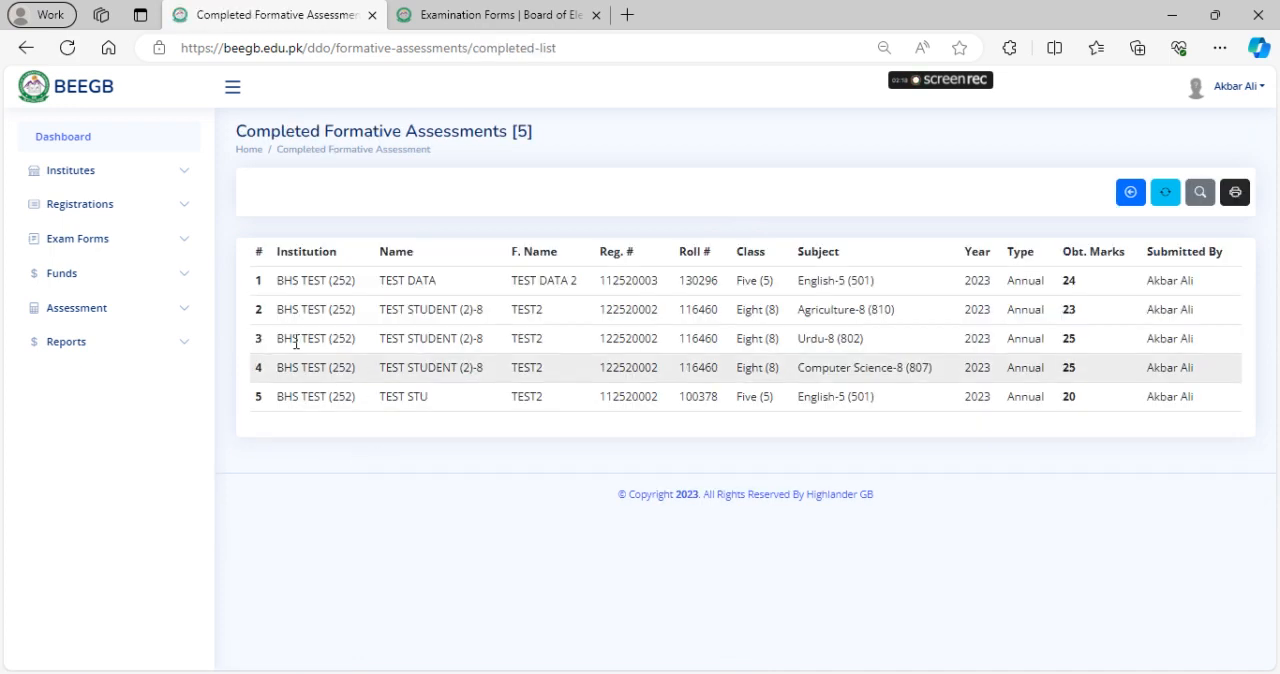
pyautogui.click(28, 48)
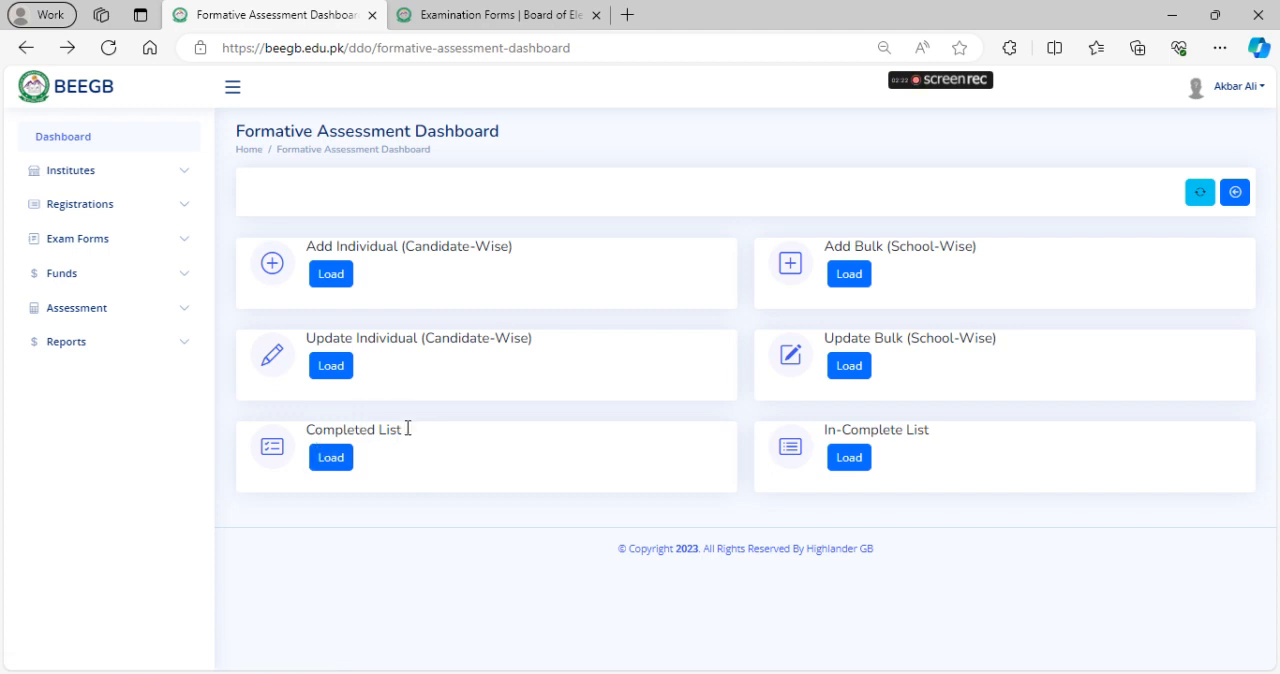
pyautogui.click(338, 460)
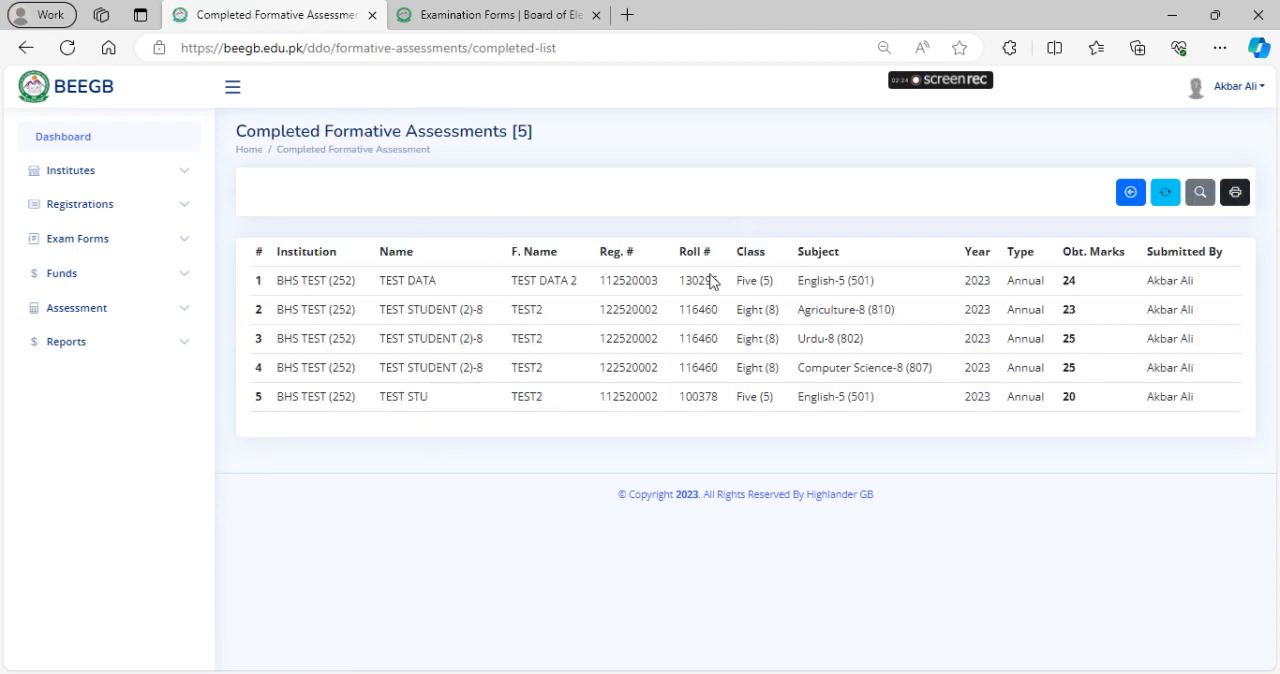
# Examine the completed assessments list: its total, subjects, obtained marks and who submitted them
pyautogui.doubleClick(516, 137)
pyautogui.click(735, 172)
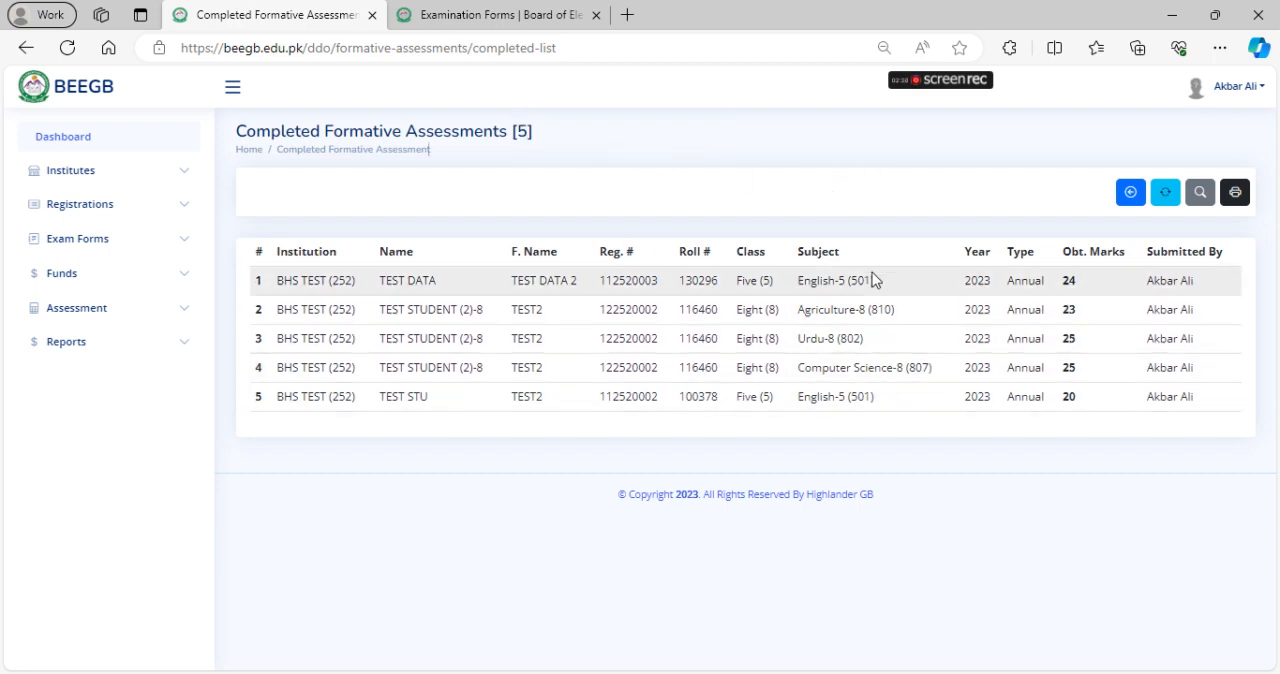
pyautogui.moveTo(866, 341)
pyautogui.mouseDown()
pyautogui.moveTo(706, 309)
pyautogui.moveTo(296, 310)
pyautogui.moveTo(557, 346)
pyautogui.moveTo(867, 346)
pyautogui.mouseUp()
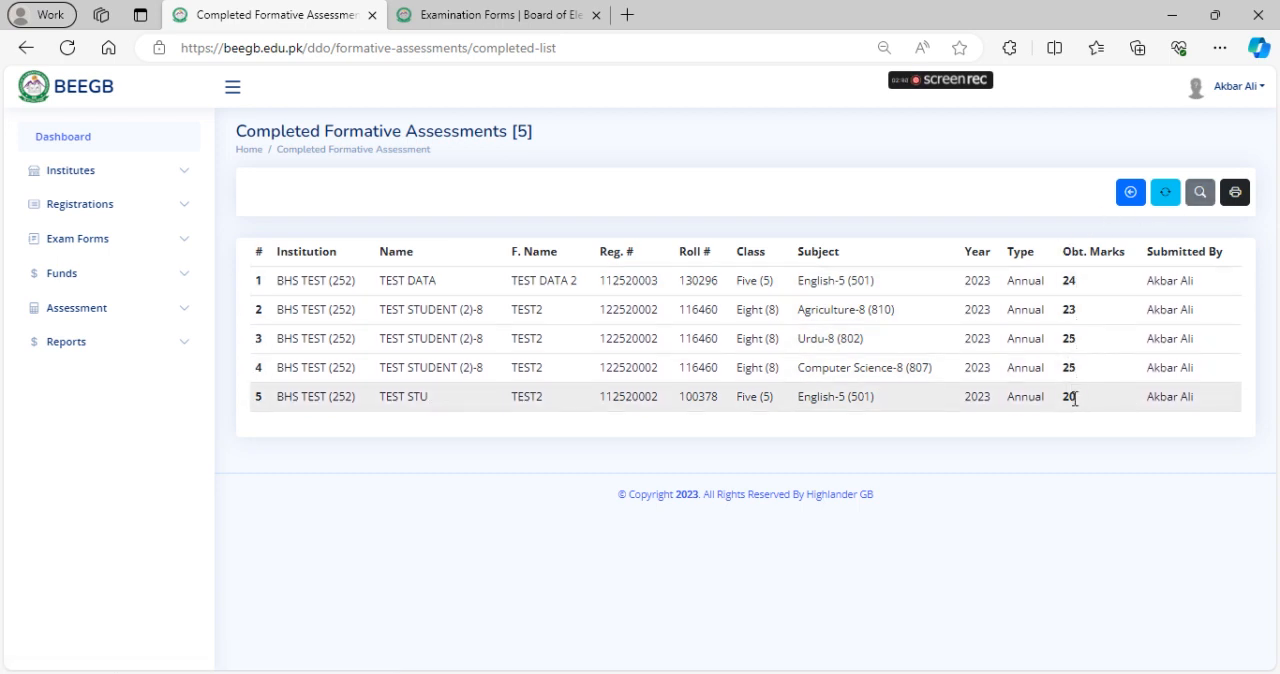
pyautogui.moveTo(1145, 281); pyautogui.dragTo(1157, 434)
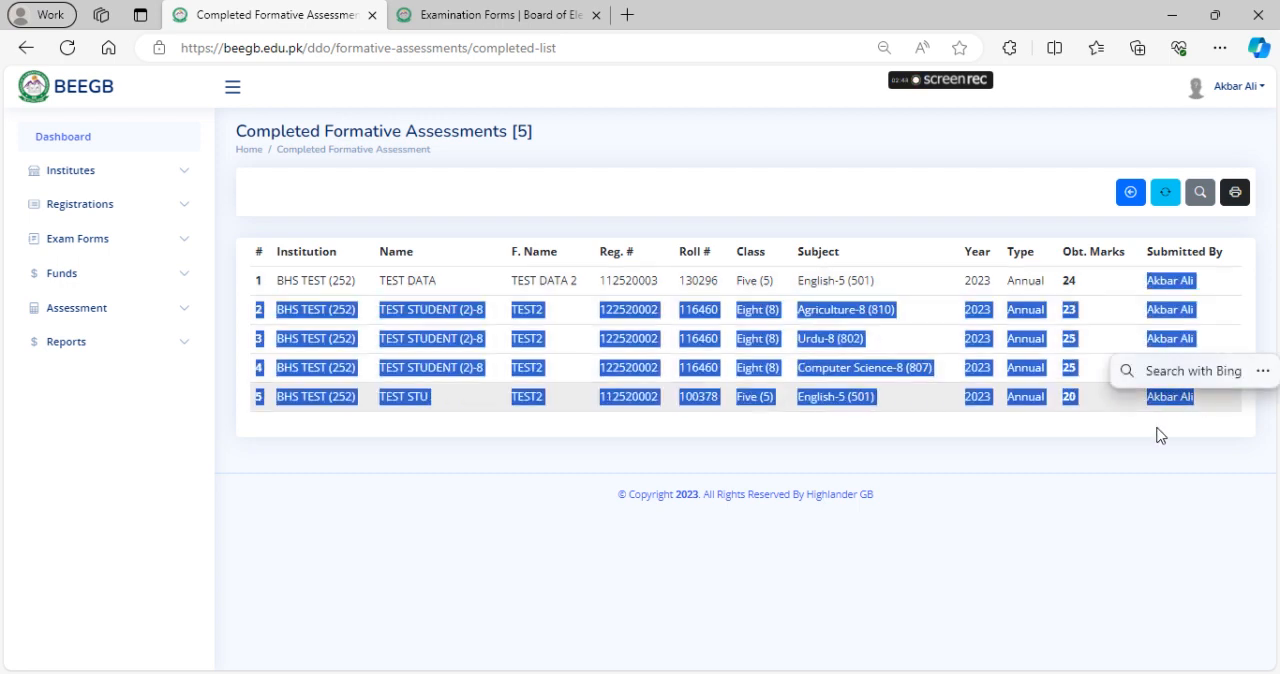
pyautogui.click(1157, 434)
# Look over the completed list's search filters, including the institution options, then hide them and check the record count
pyautogui.click(1199, 197)
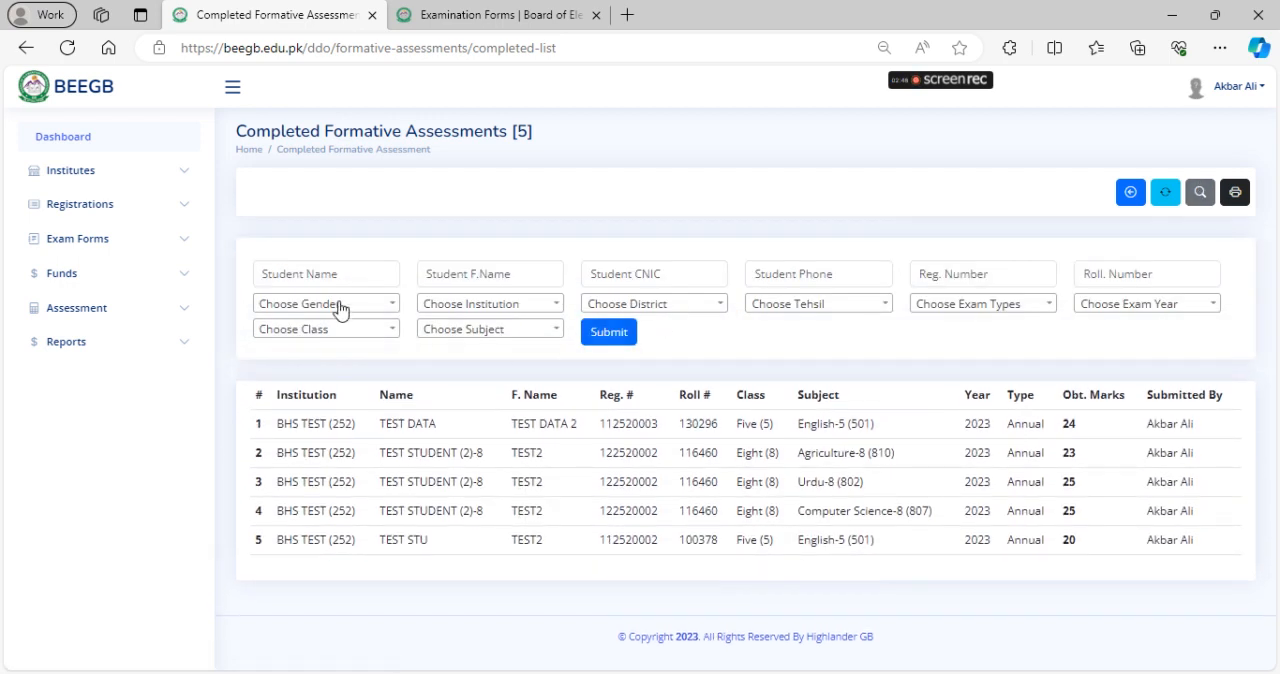
pyautogui.click(518, 315)
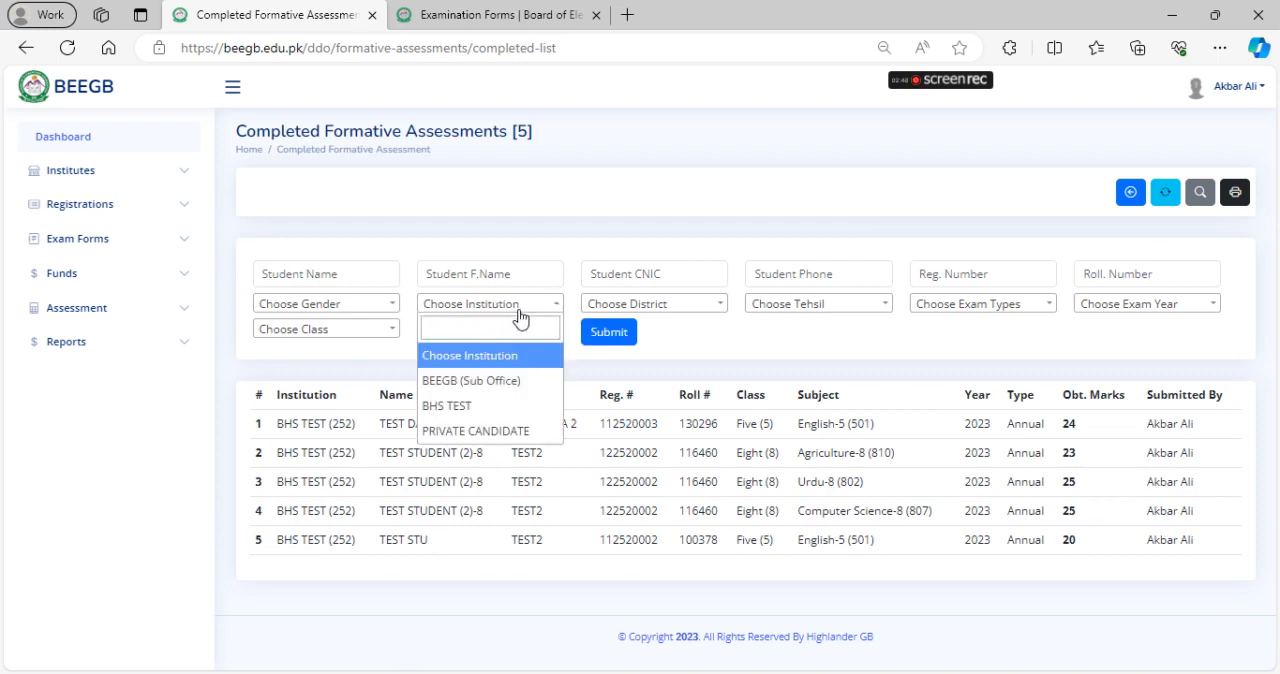
pyautogui.click(724, 360)
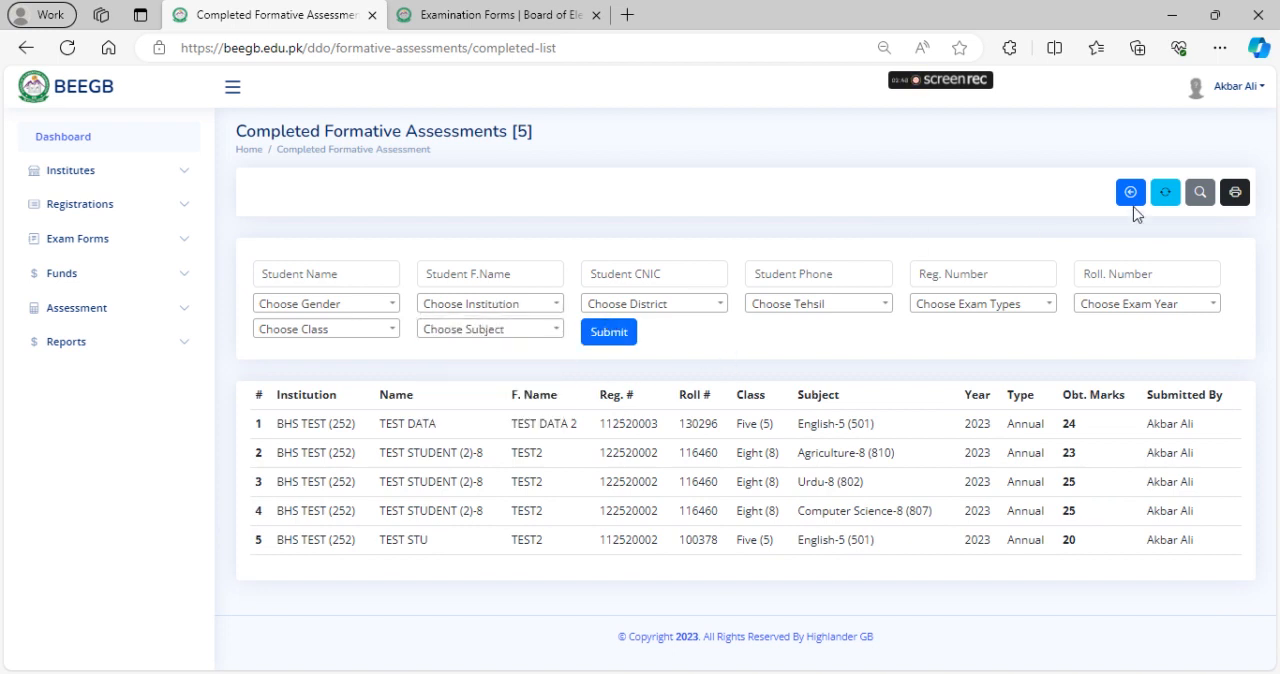
pyautogui.click(1199, 193)
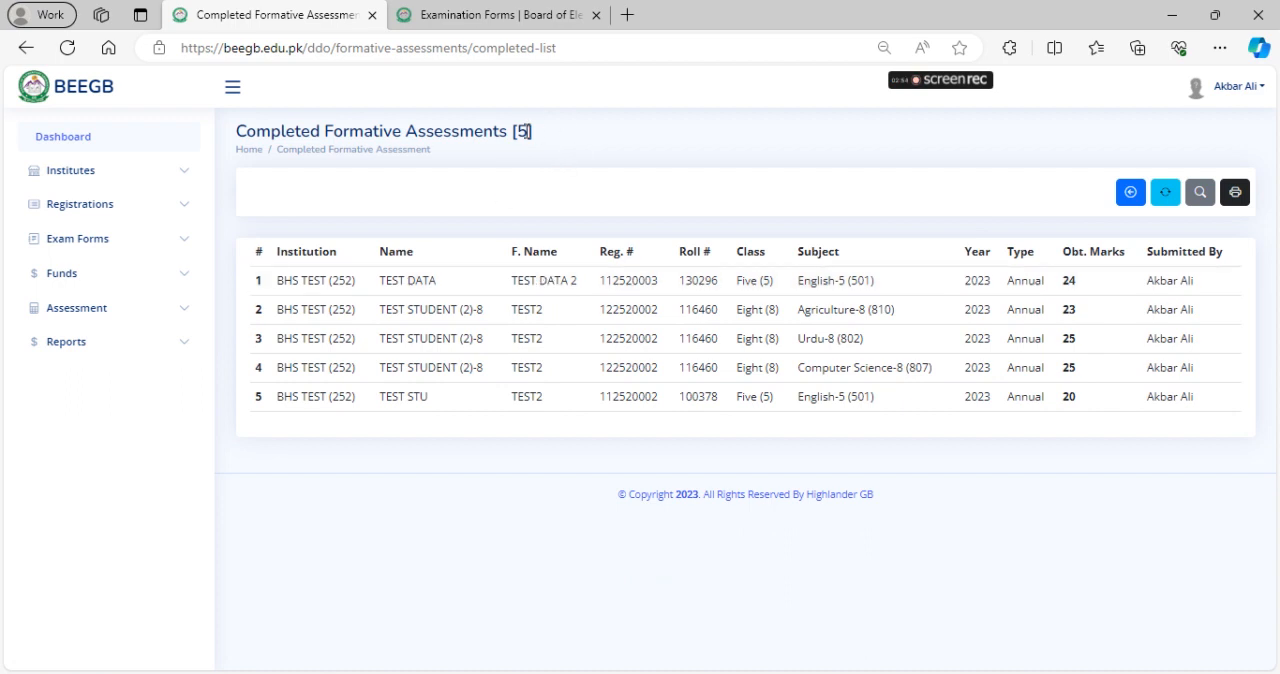
pyautogui.doubleClick(520, 131)
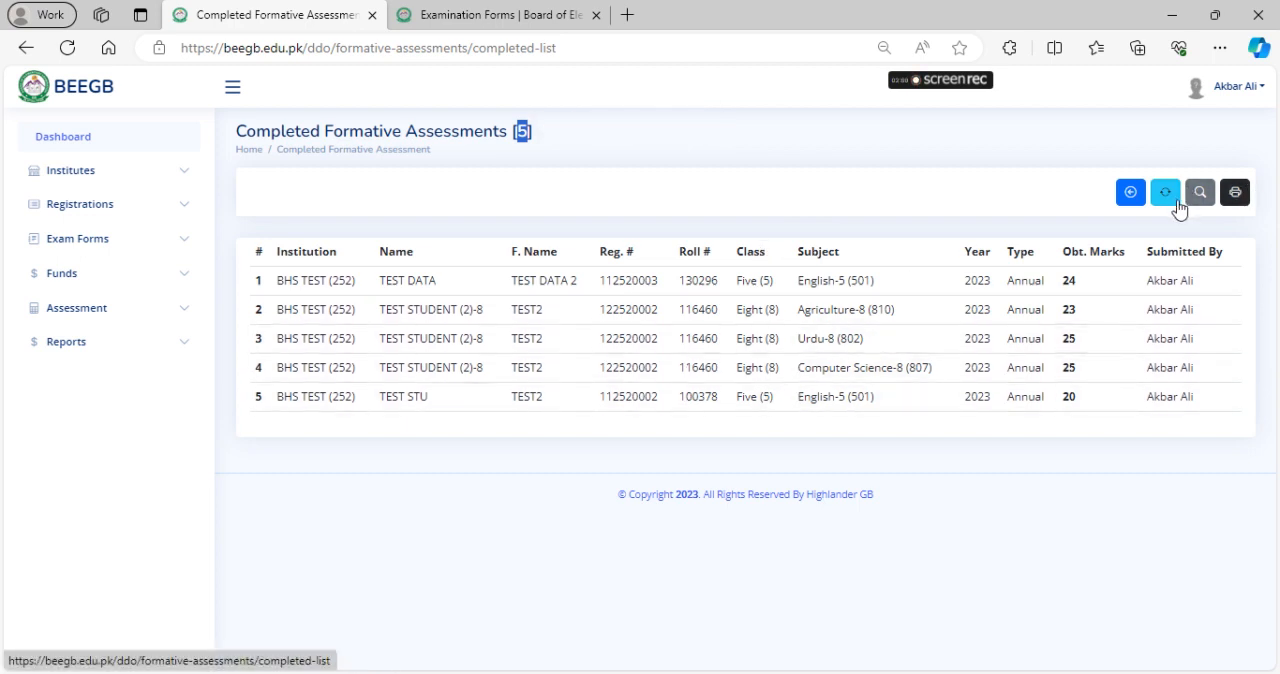
# Filter the completed assessments by institution BHS TEST and class Five (5)
pyautogui.click(1204, 204)
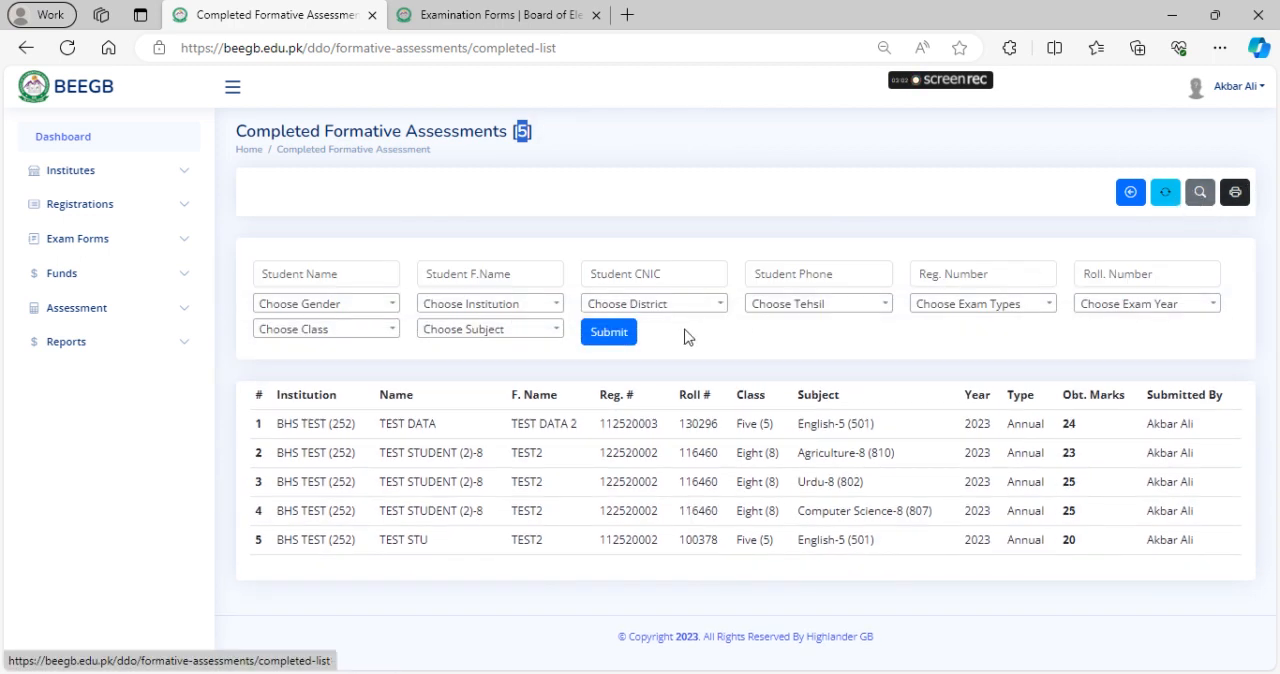
pyautogui.click(466, 306)
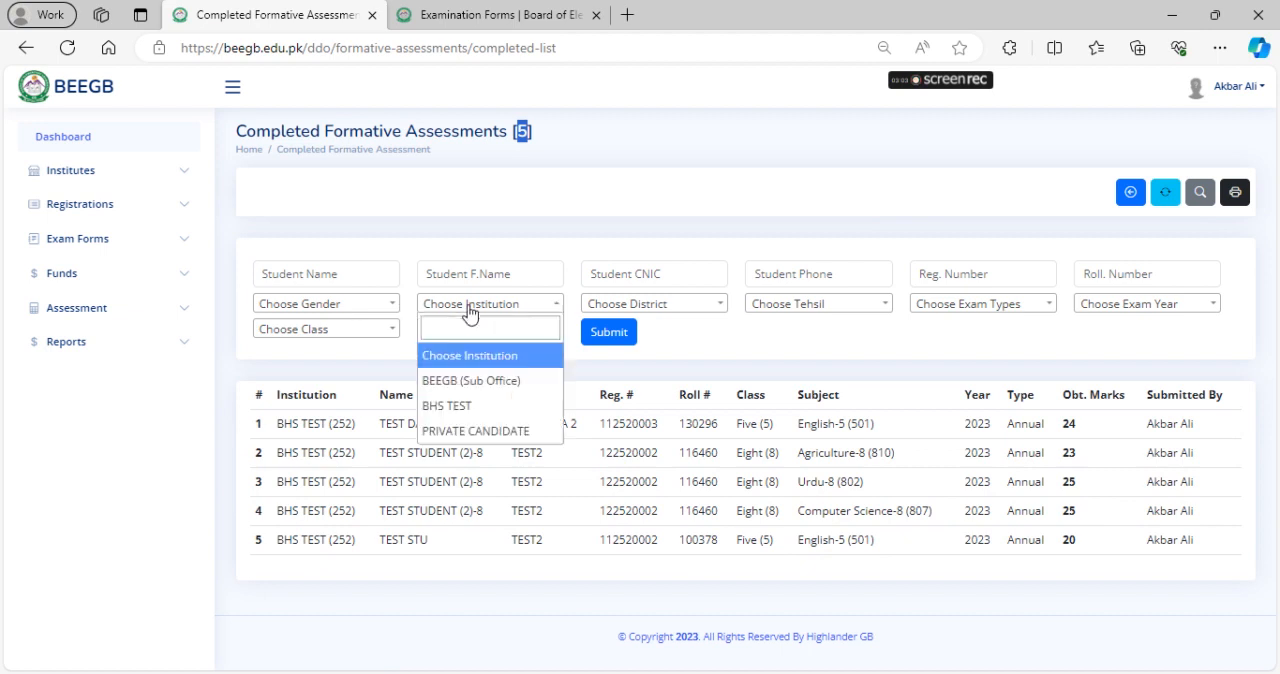
pyautogui.click(452, 408)
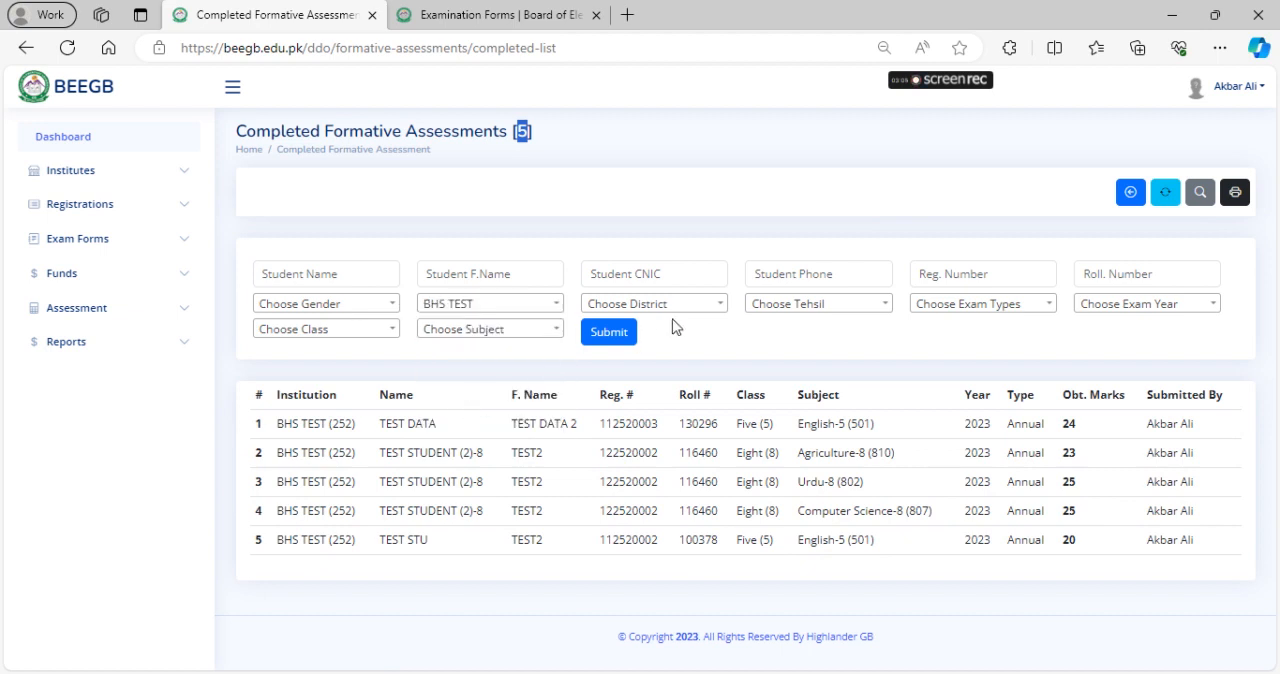
pyautogui.click(997, 314)
pyautogui.click(993, 308)
pyautogui.click(326, 331)
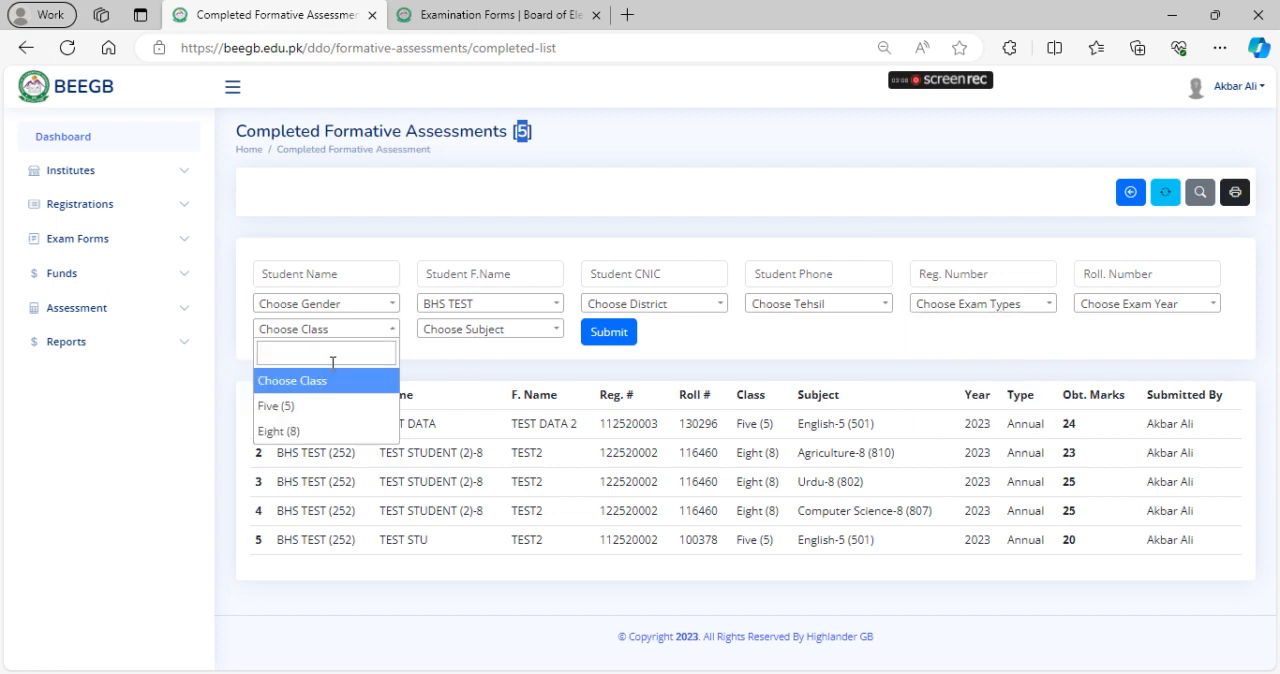
pyautogui.click(322, 410)
pyautogui.click(608, 333)
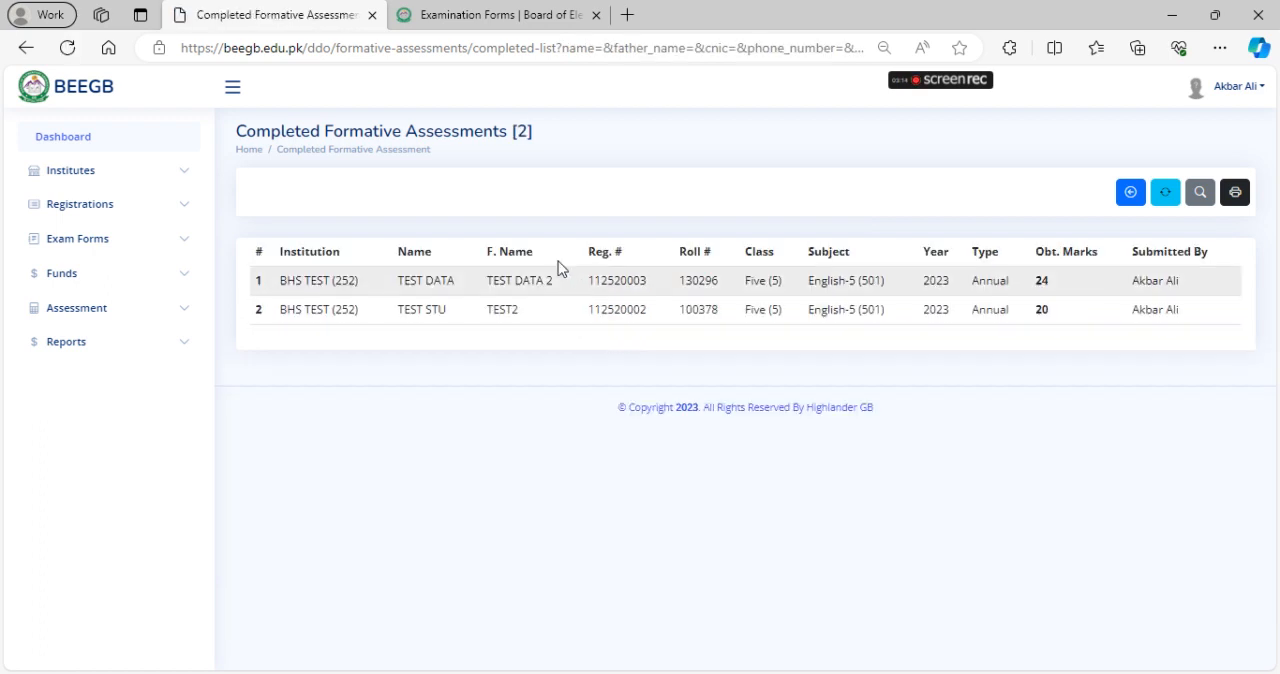
# Narrow the completed assessments filter to subject English-5 and check the record count
pyautogui.click(1200, 192)
pyautogui.click(474, 334)
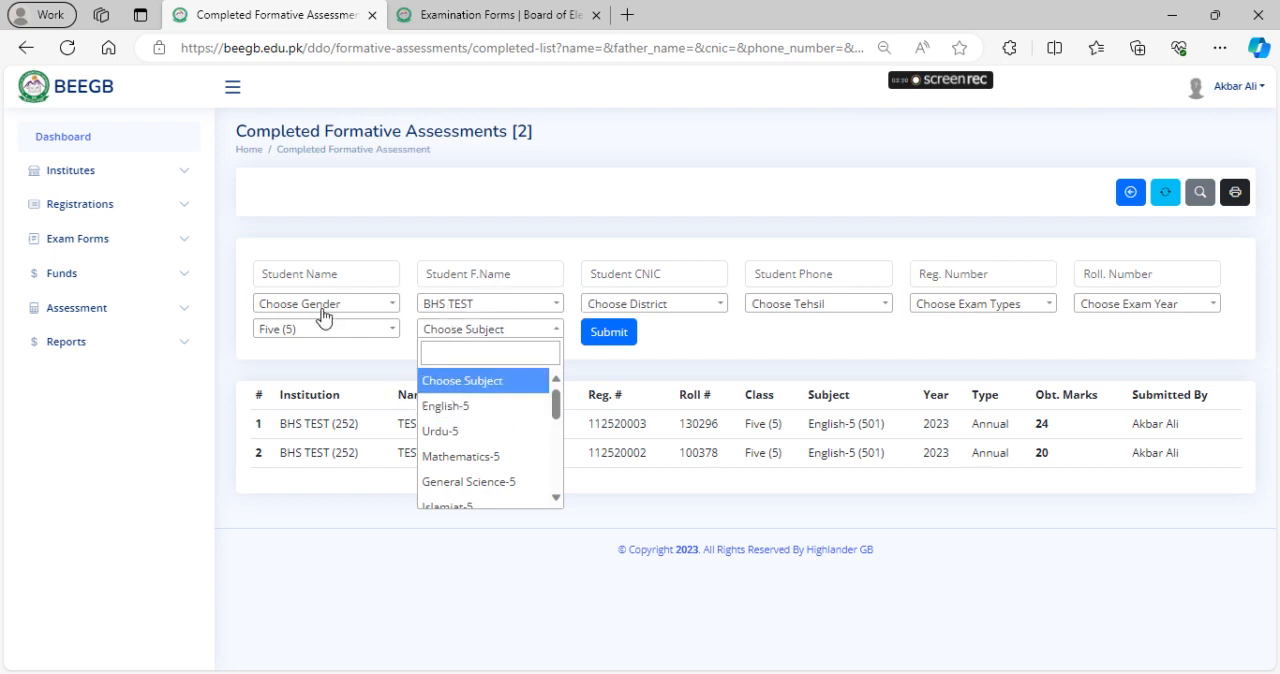
pyautogui.click(445, 410)
pyautogui.click(605, 338)
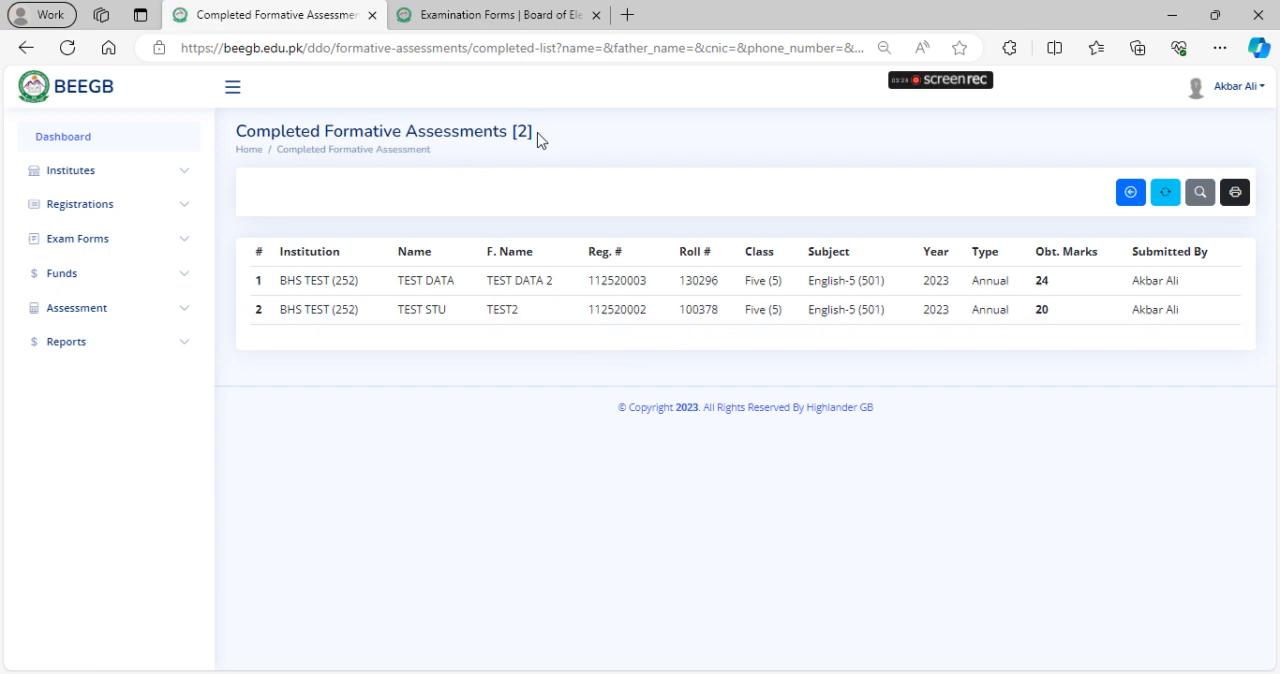
pyautogui.moveTo(511, 134); pyautogui.dragTo(534, 134)
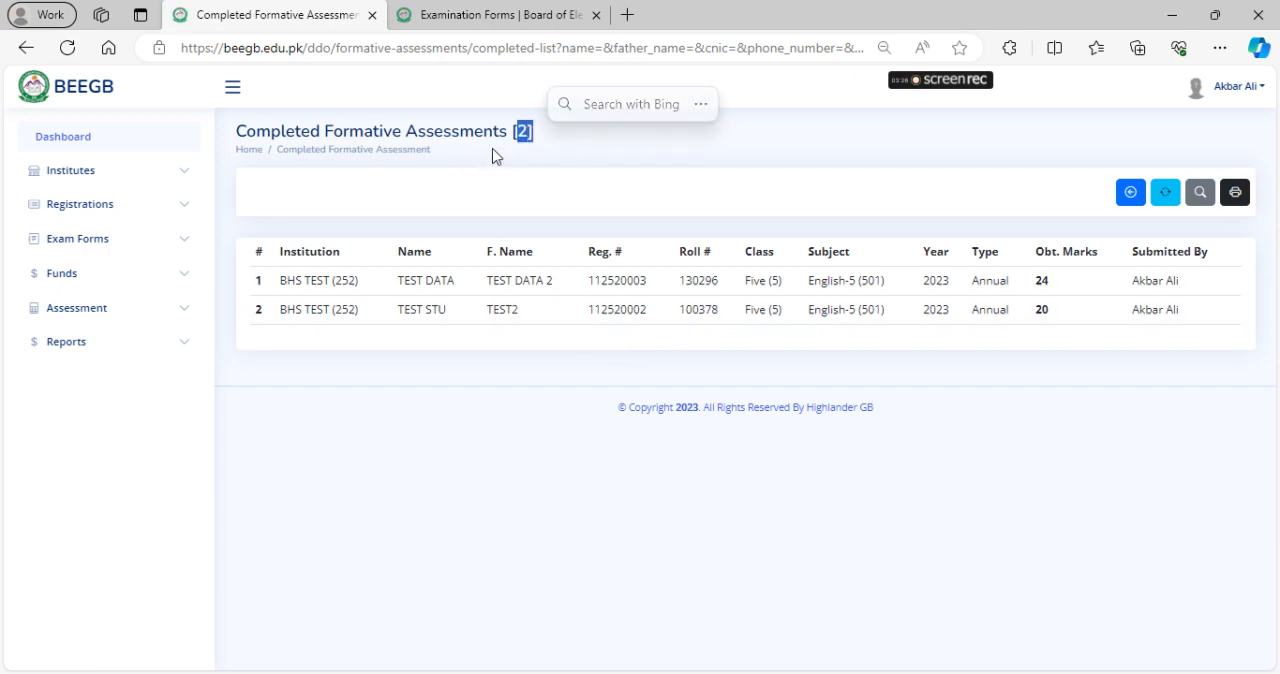
# Reset the completed list to all records, look over the institution, class and subject filter options, and hide the filters
pyautogui.click(1166, 197)
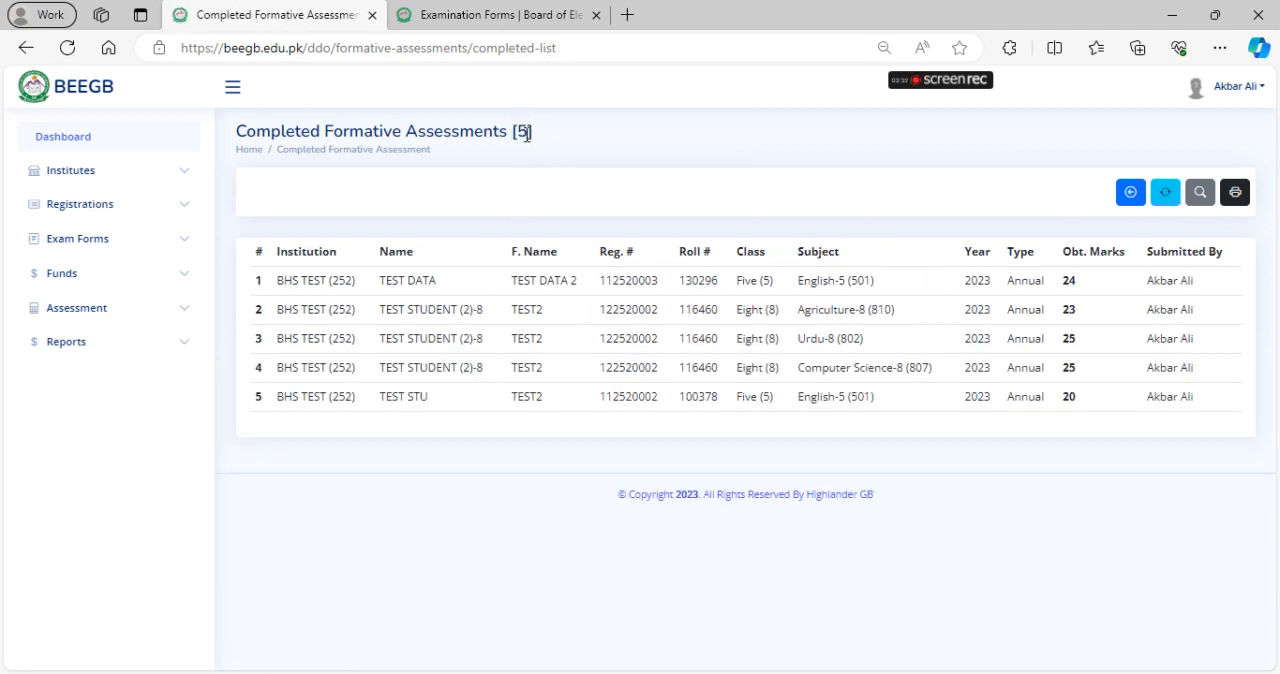
pyautogui.click(1200, 191)
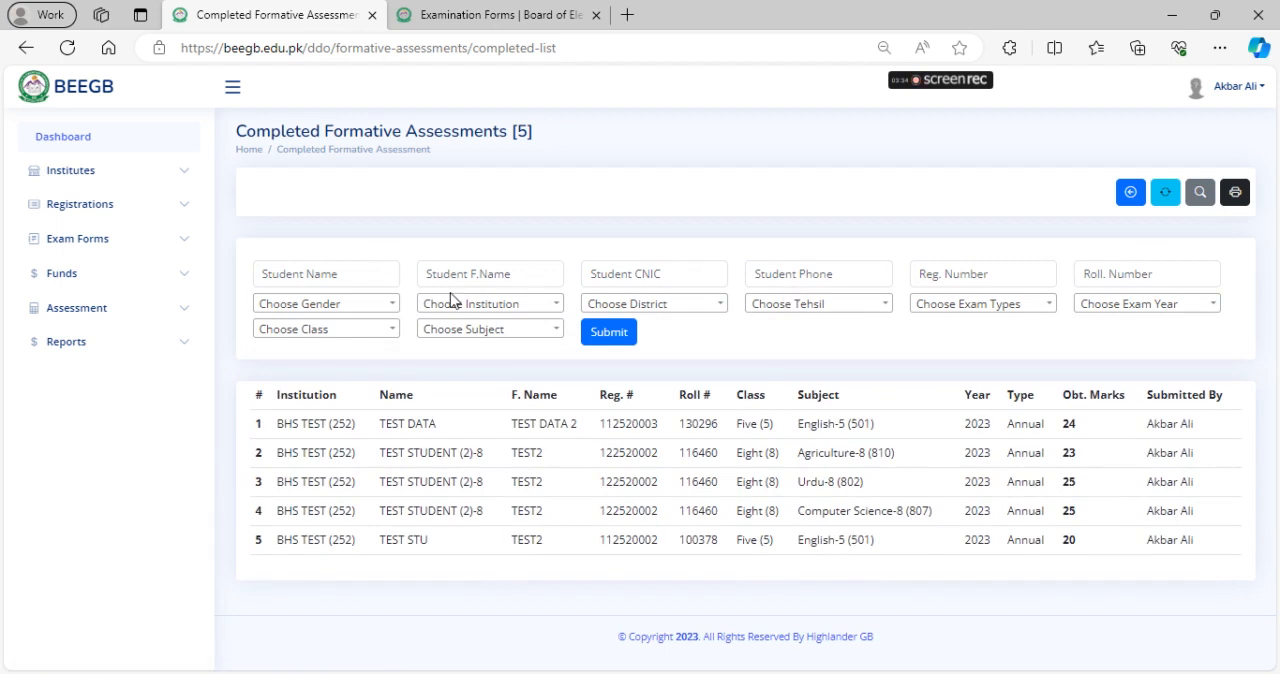
pyautogui.click(540, 308)
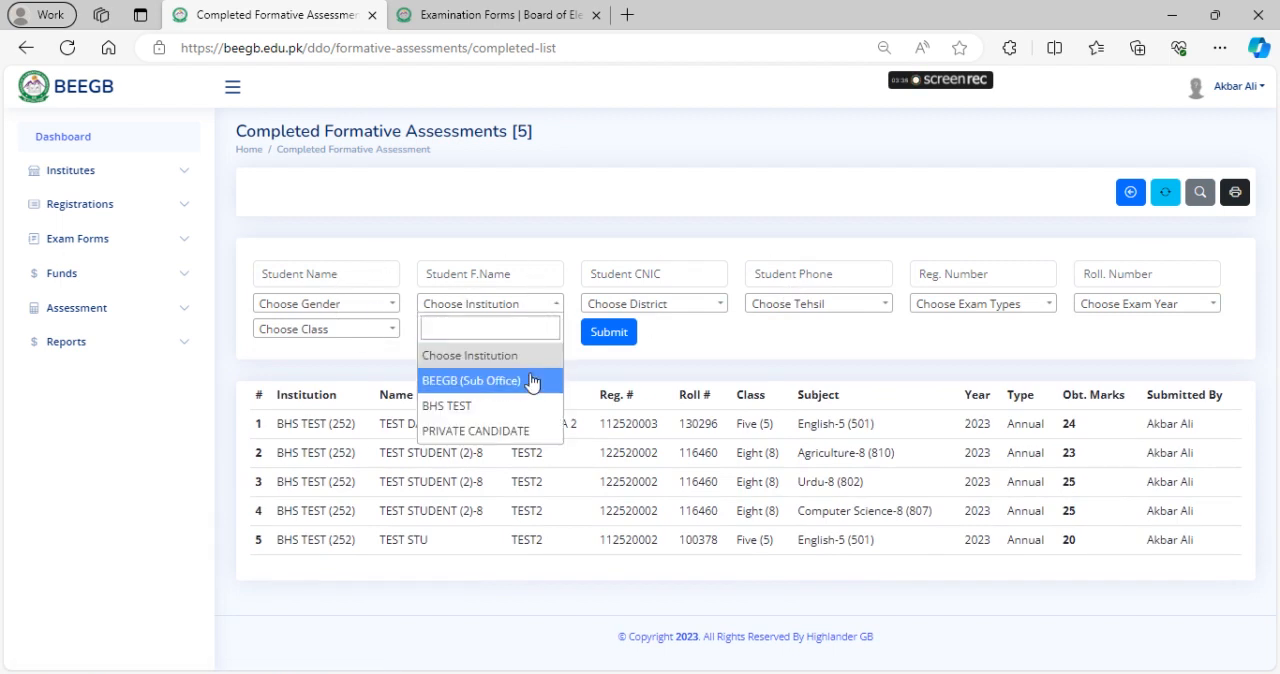
pyautogui.click(296, 328)
pyautogui.click(516, 332)
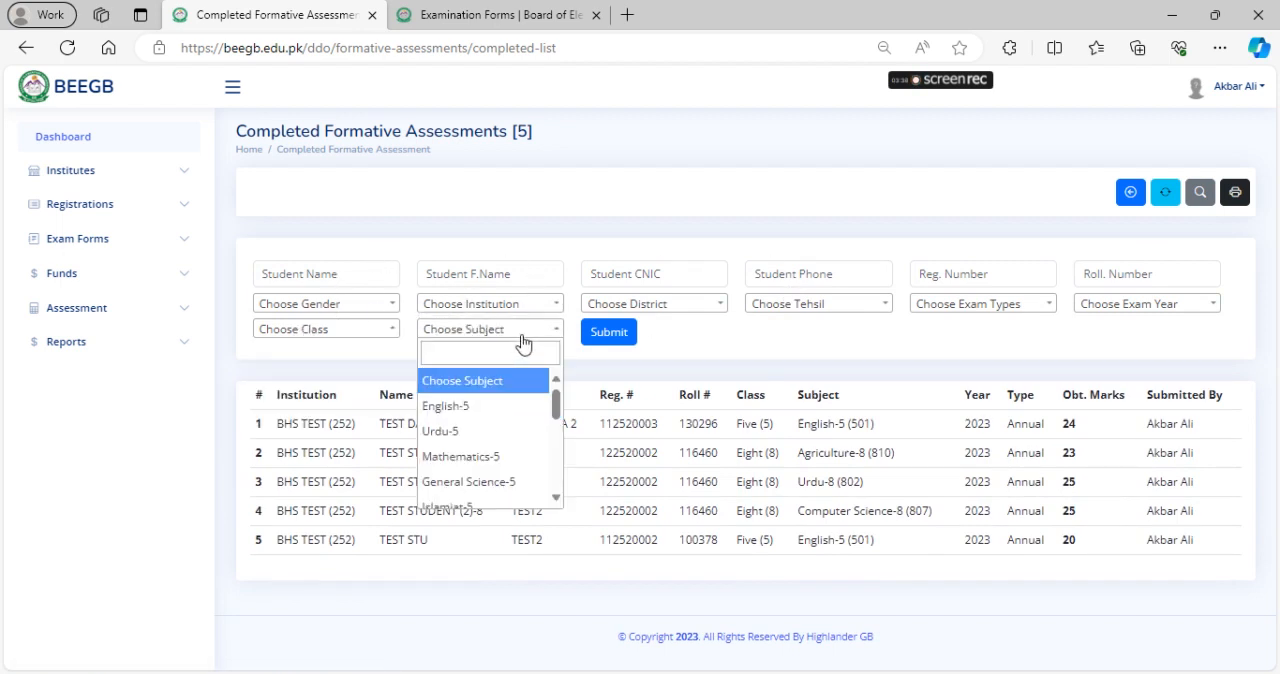
pyautogui.scroll(-2, 520, 470)
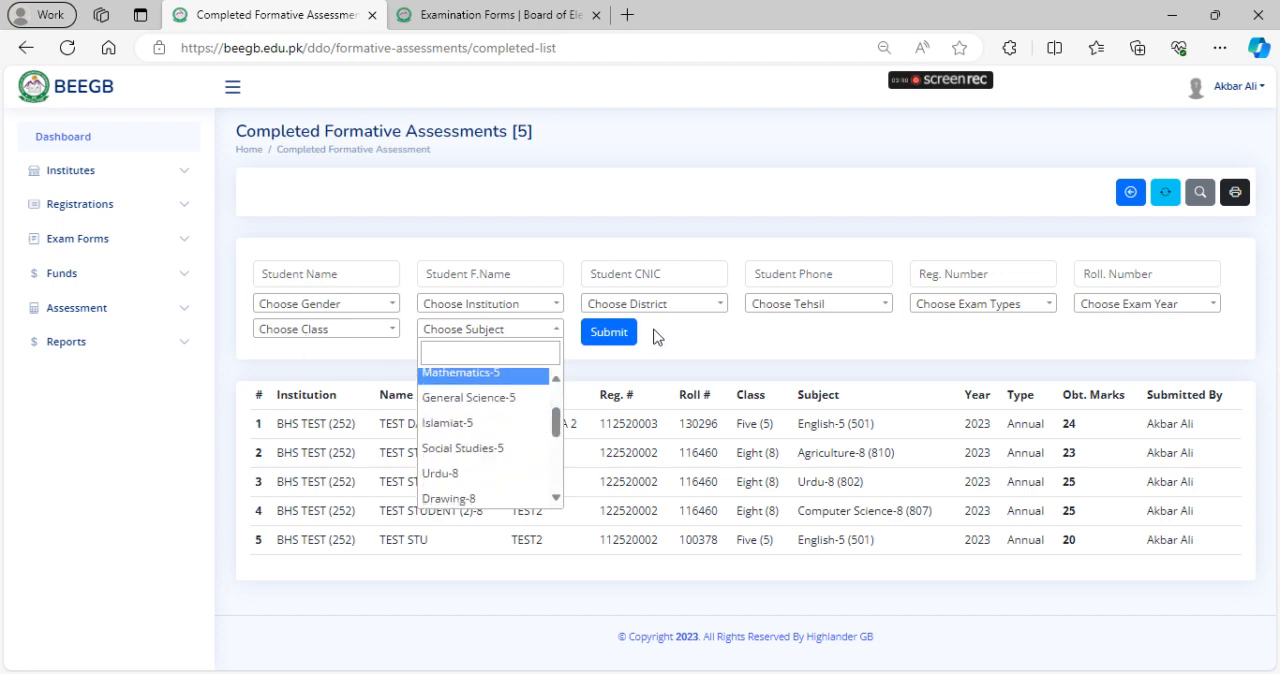
pyautogui.click(722, 340)
pyautogui.click(1200, 192)
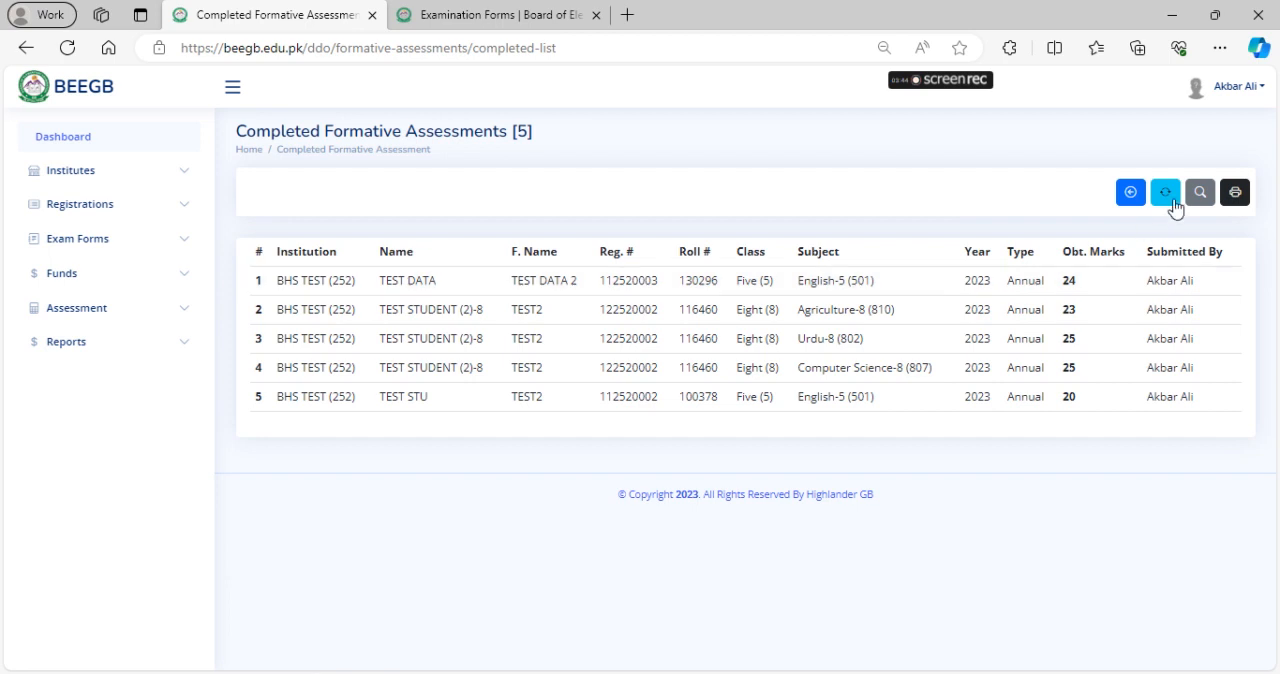
# Filter the completed assessments by institution BHS TEST, class Eight (8) and subject English-5
pyautogui.click(1199, 194)
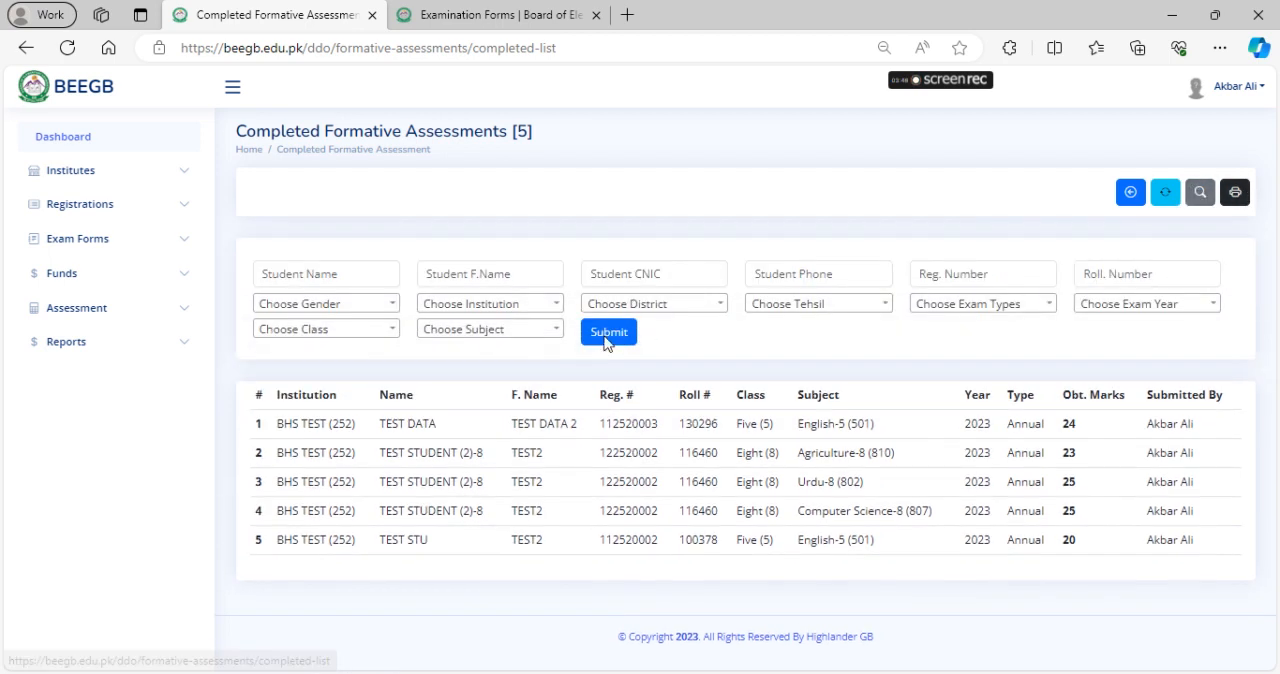
pyautogui.click(490, 304)
pyautogui.click(470, 405)
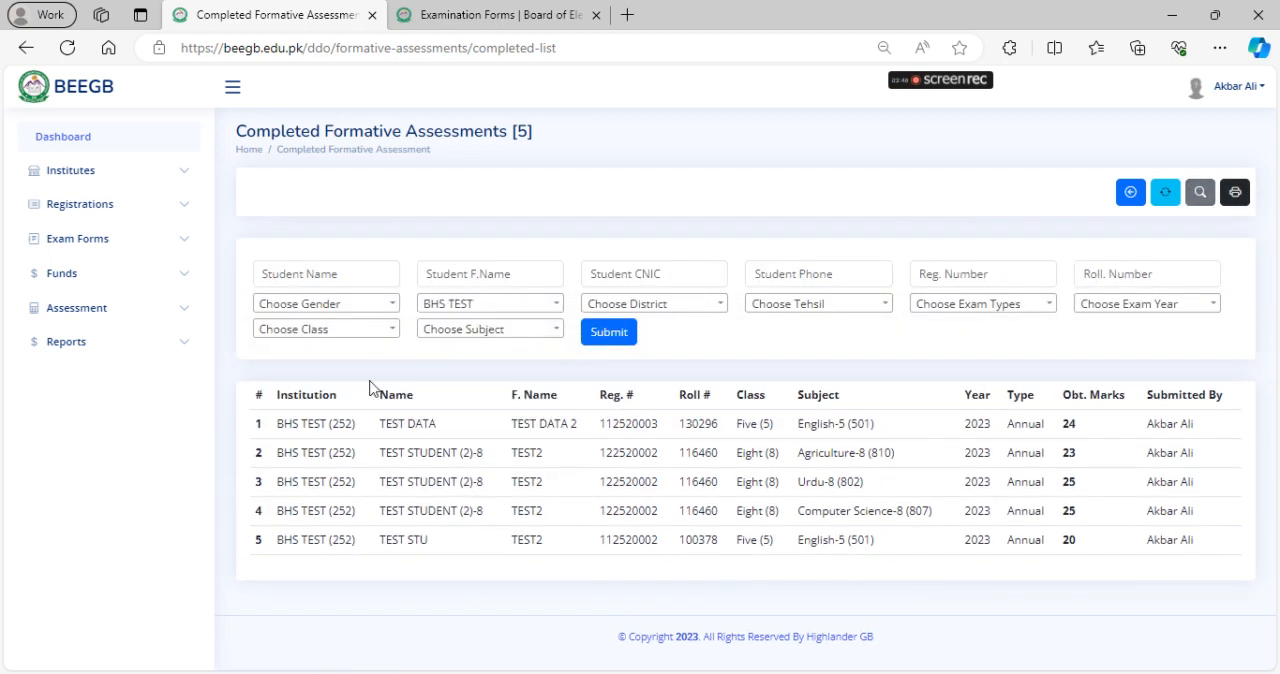
pyautogui.click(333, 341)
pyautogui.click(320, 429)
pyautogui.click(490, 329)
pyautogui.click(505, 404)
pyautogui.click(620, 337)
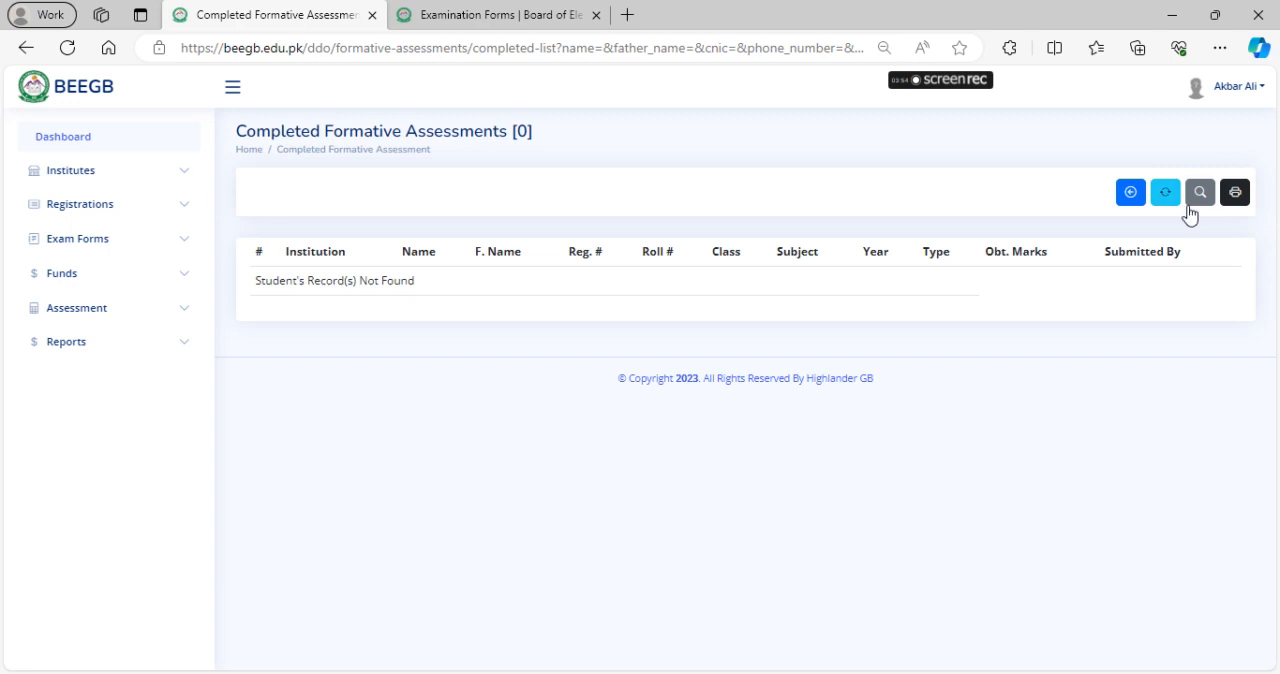
# Clear the subject filter and resubmit the search for all Class Eight subjects at BHS TEST
pyautogui.click(1198, 194)
pyautogui.click(517, 334)
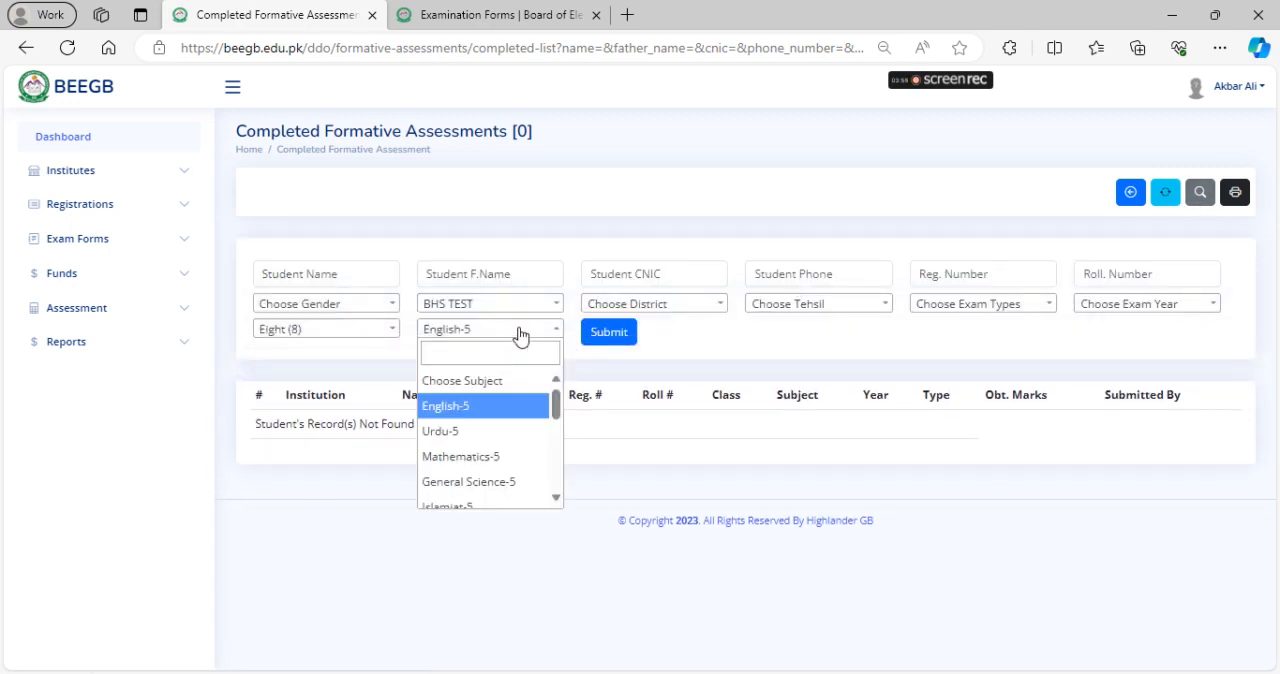
pyautogui.click(519, 335)
pyautogui.click(519, 334)
pyautogui.click(526, 384)
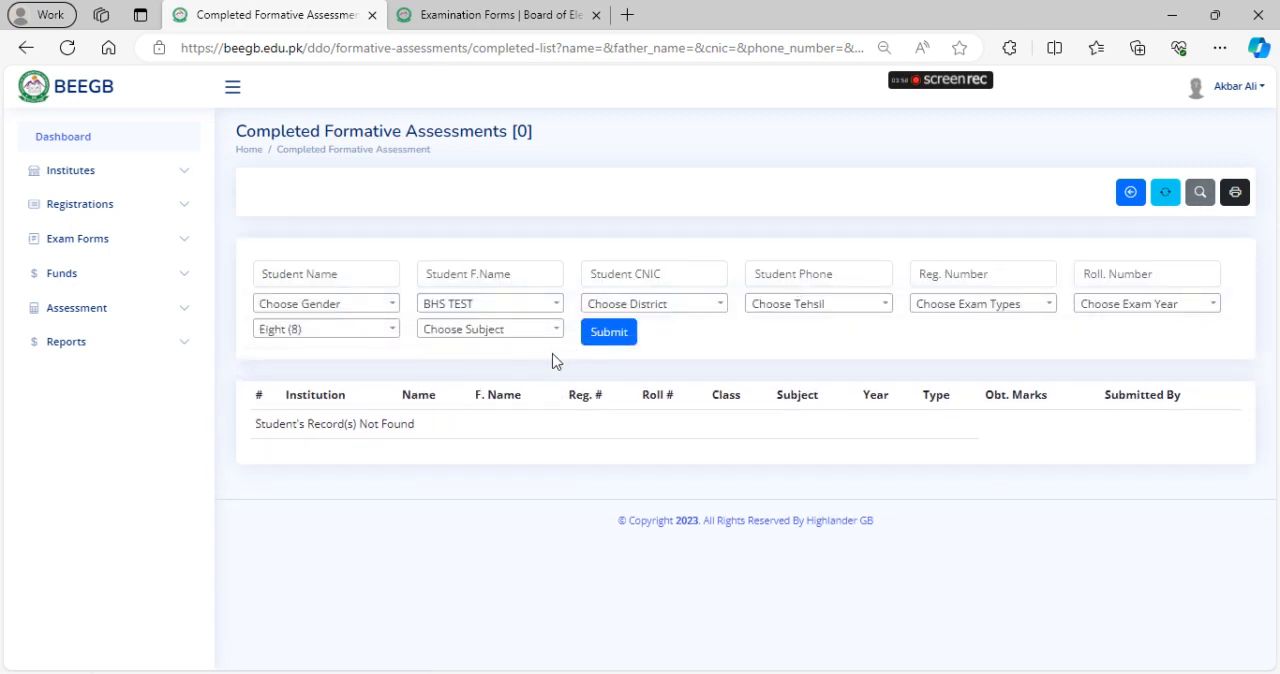
pyautogui.click(612, 336)
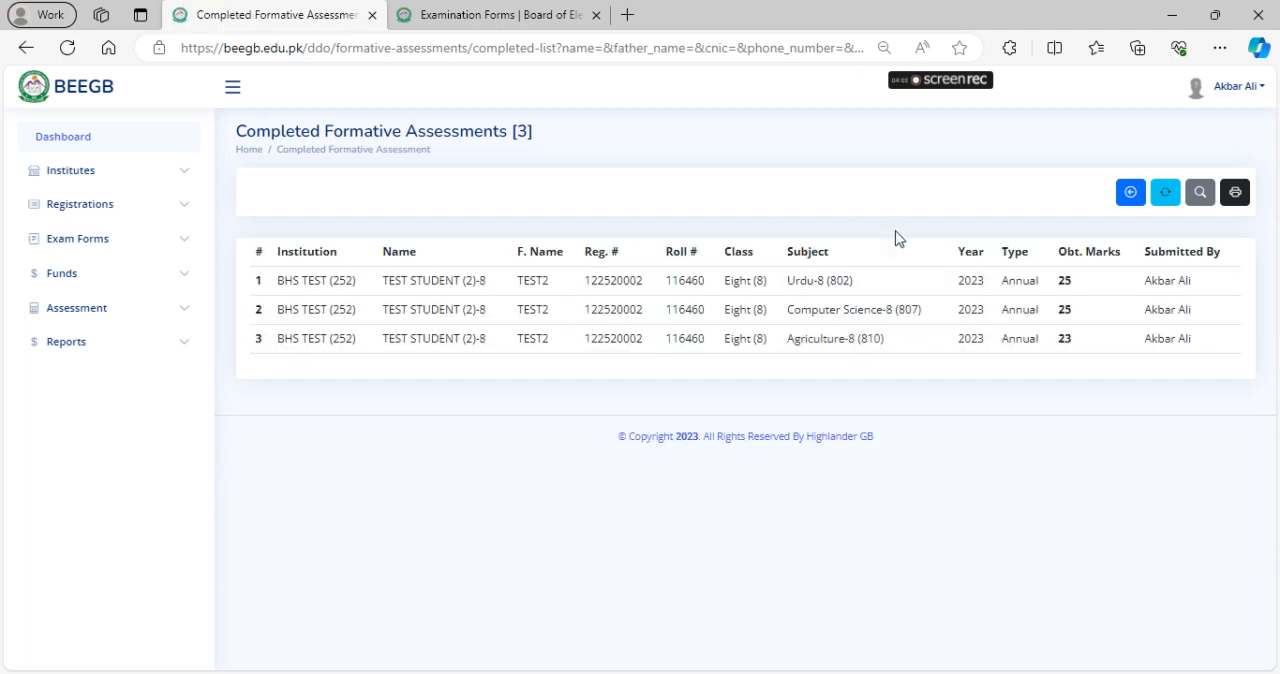
# Open the printable version of the filtered completed list, start printing it and look at the available printers
pyautogui.click(1237, 196)
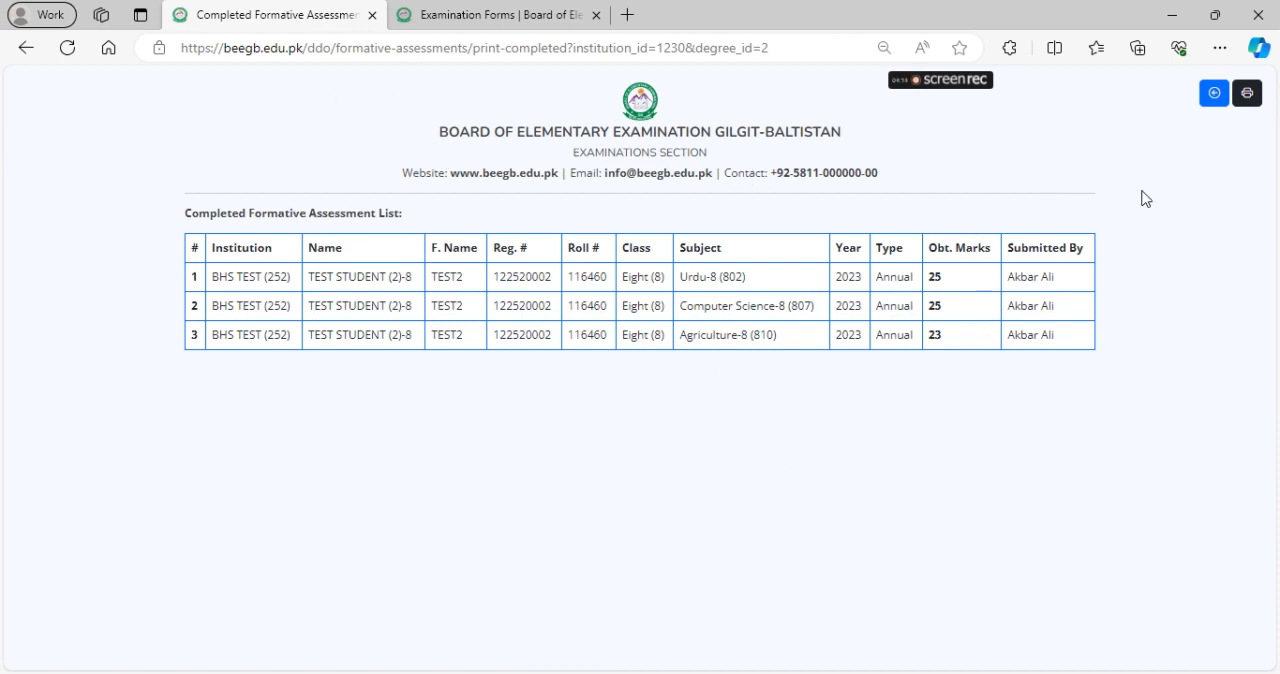
pyautogui.click(1247, 92)
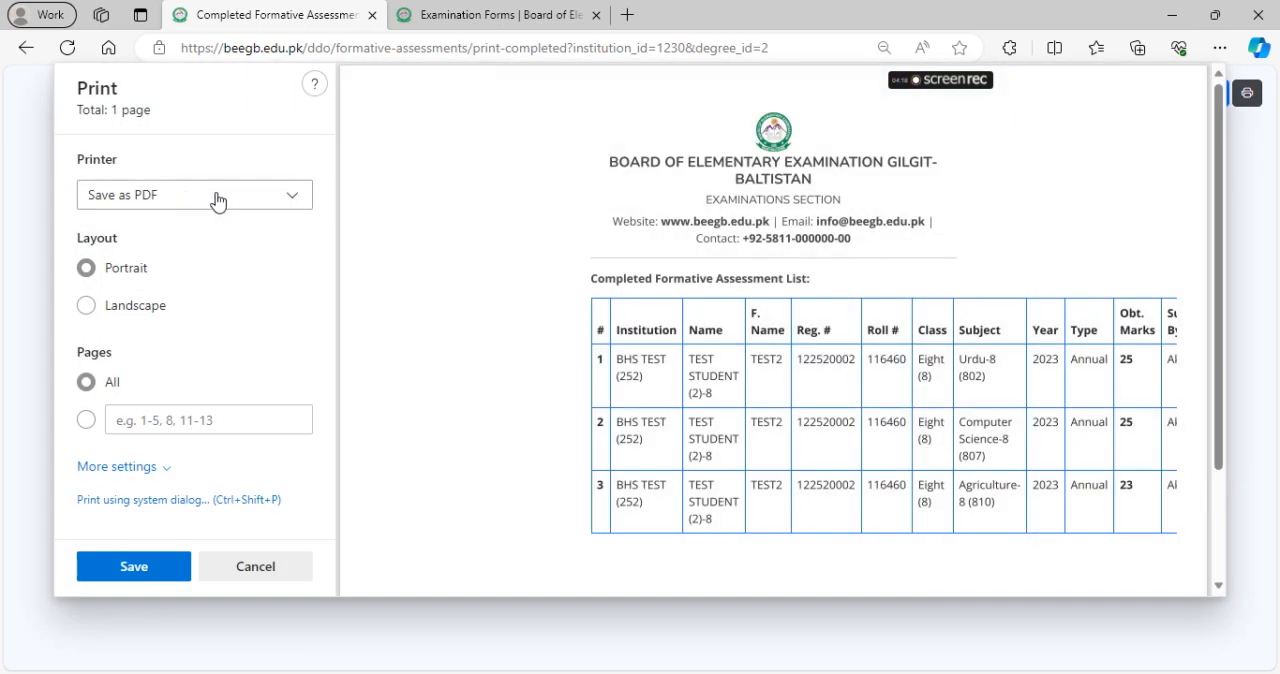
pyautogui.click(175, 200)
pyautogui.click(176, 203)
pyautogui.click(176, 203)
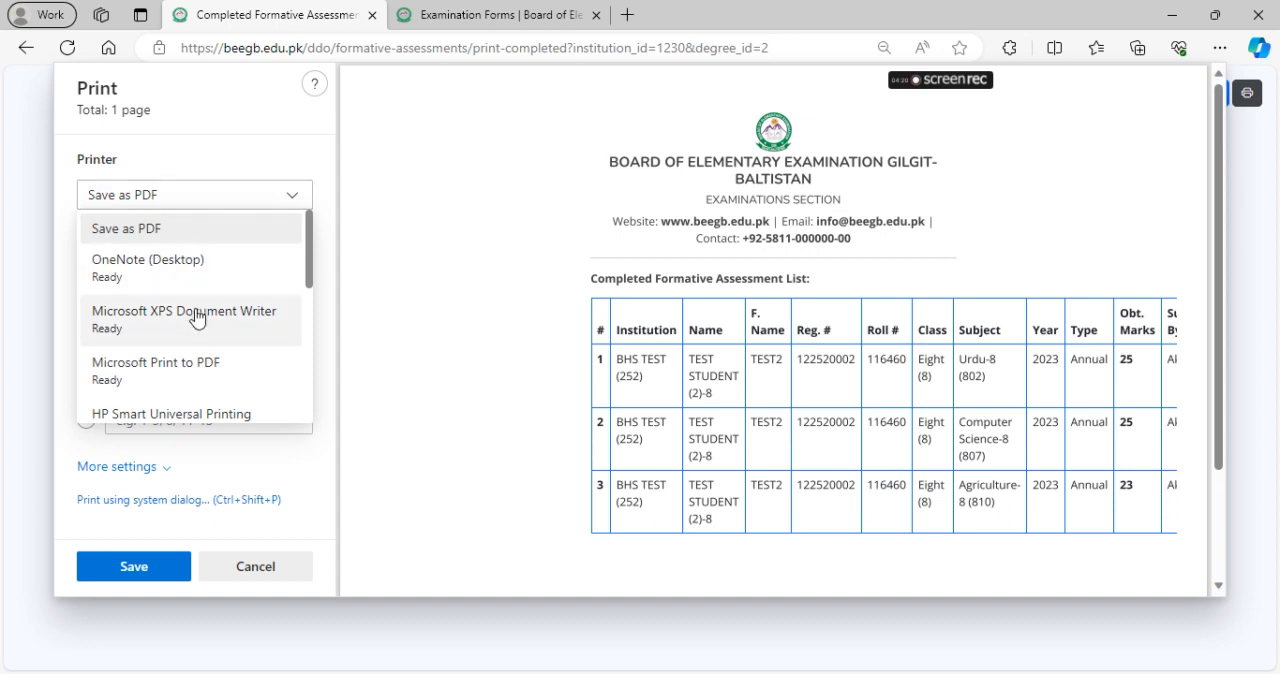
# Review the print preview of the assessment list, then cancel printing and return to the filtered completed list
pyautogui.click(519, 349)
pyautogui.scroll(-2, 766, 466)
pyautogui.scroll(2, 693, 445)
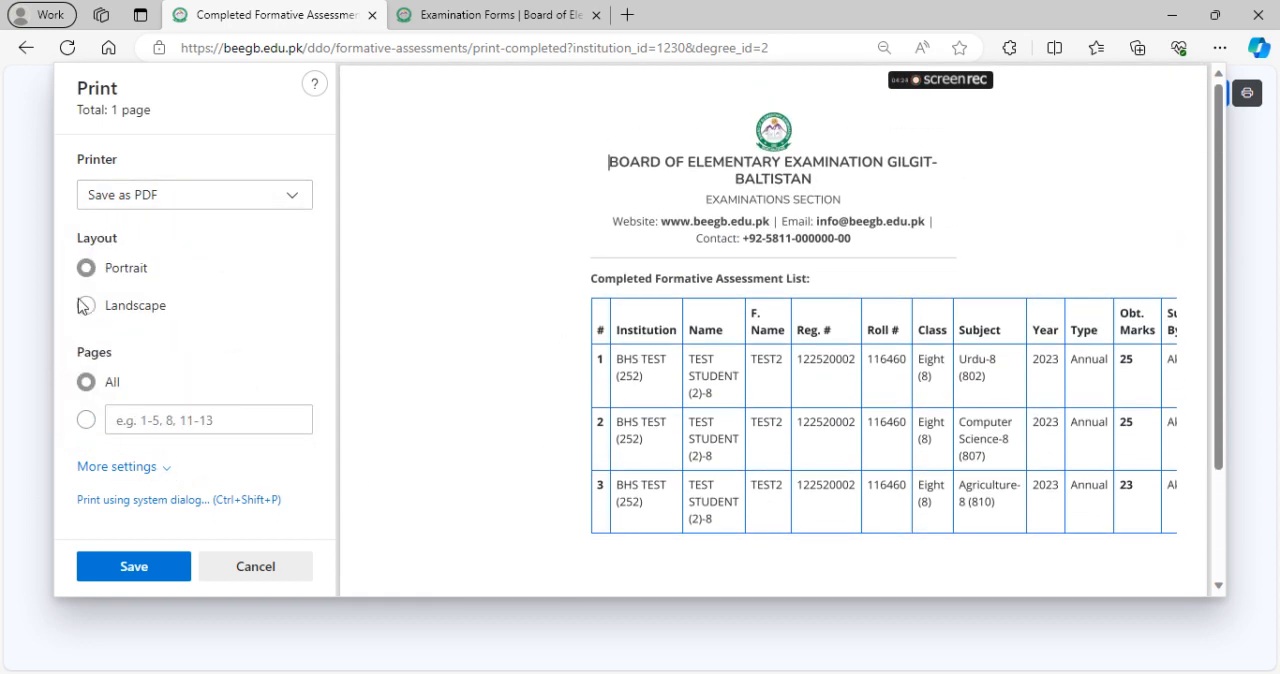
pyautogui.click(296, 566)
pyautogui.click(25, 47)
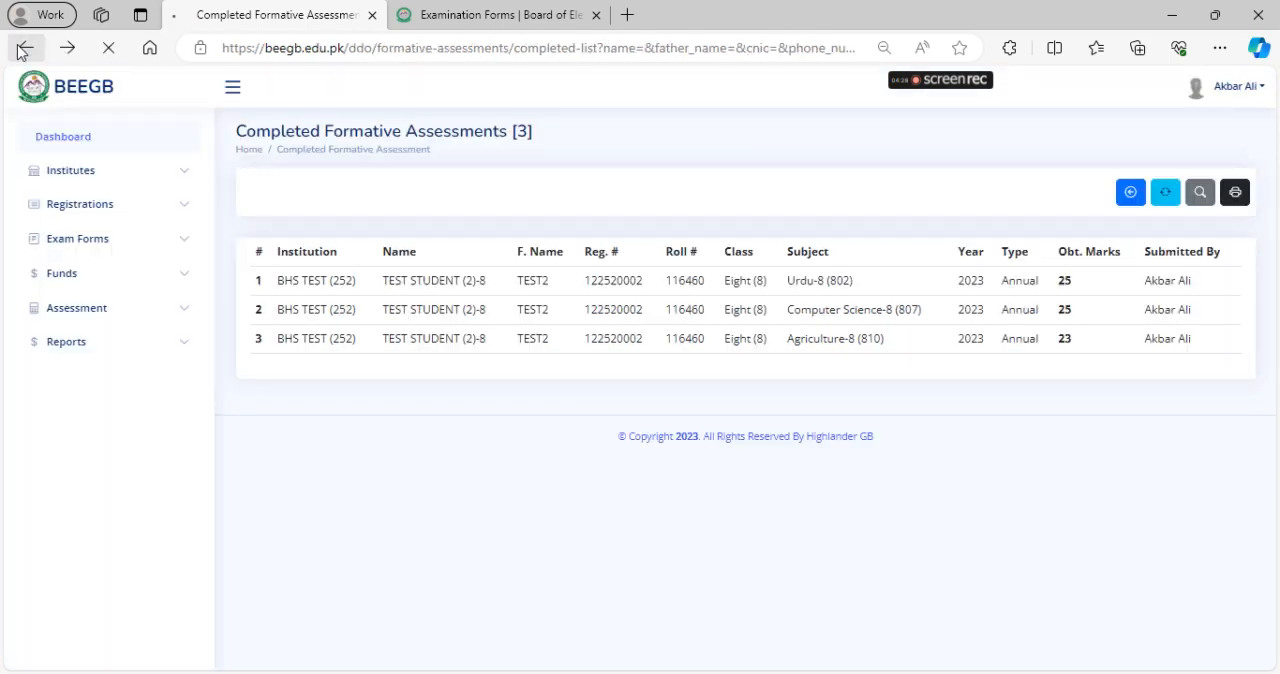